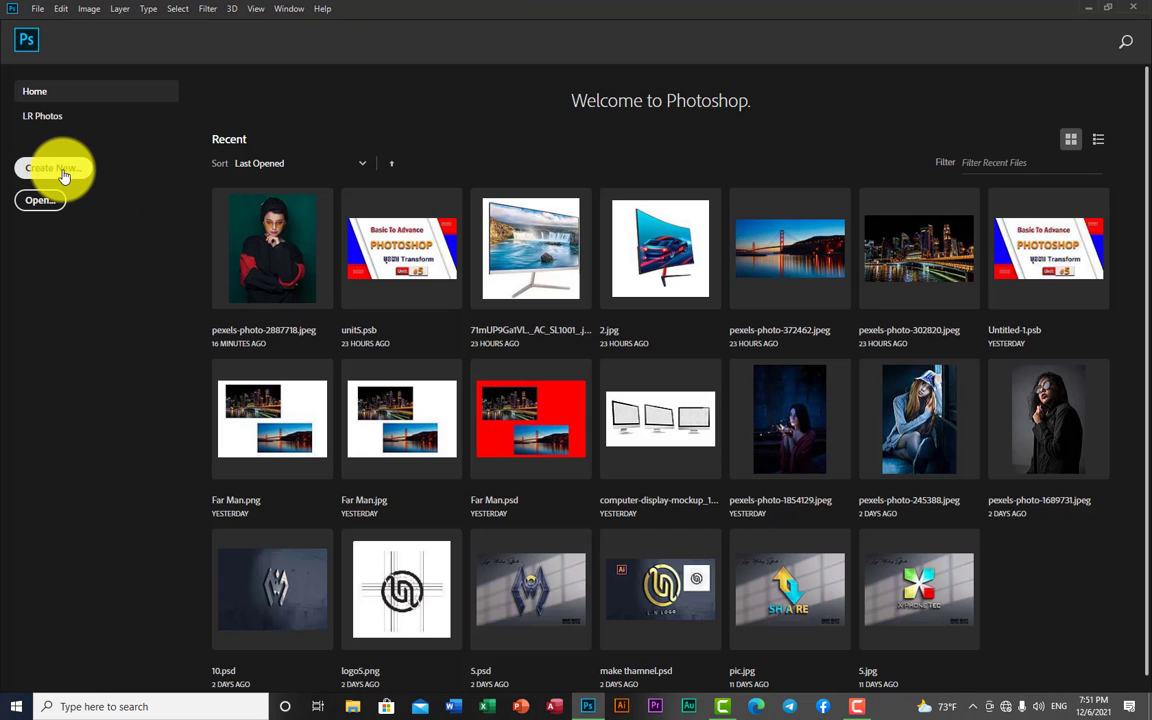
Start a new 297 × 210 mm document at 300 pixels/inch and name it Marquee tool.
{"action": "left_click", "coordinate": [63, 175]}
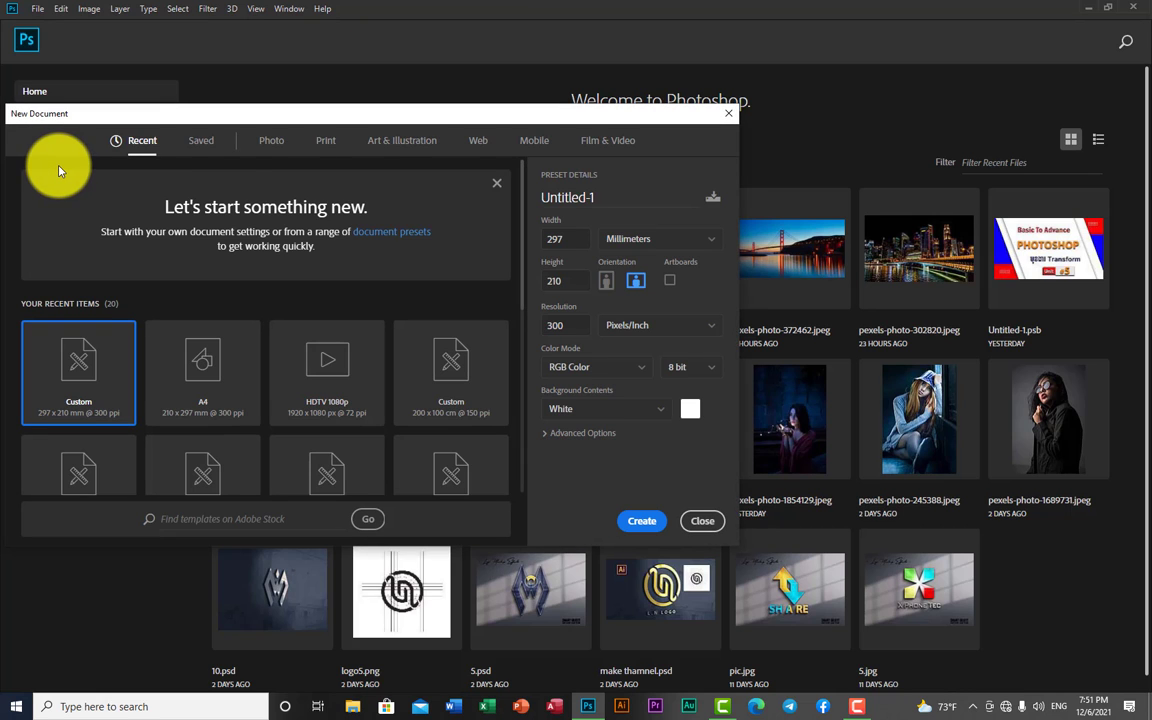
{"action": "left_click", "coordinate": [617, 198]}
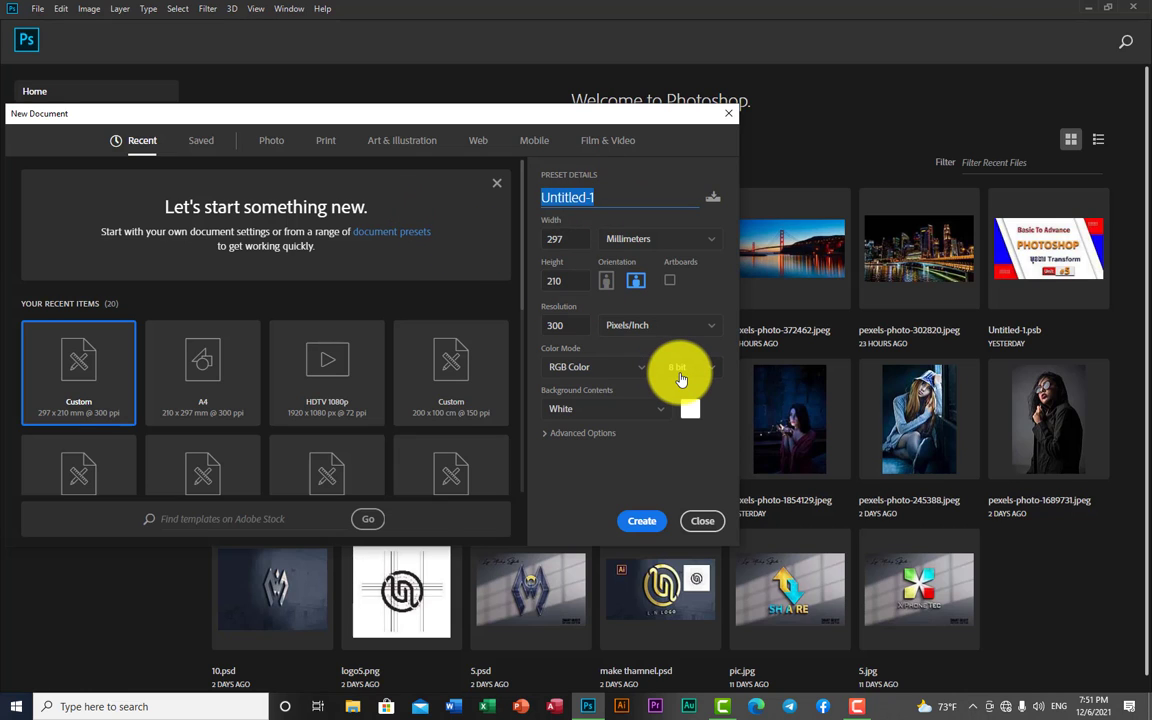
{"action": "type", "text": "Mar"}
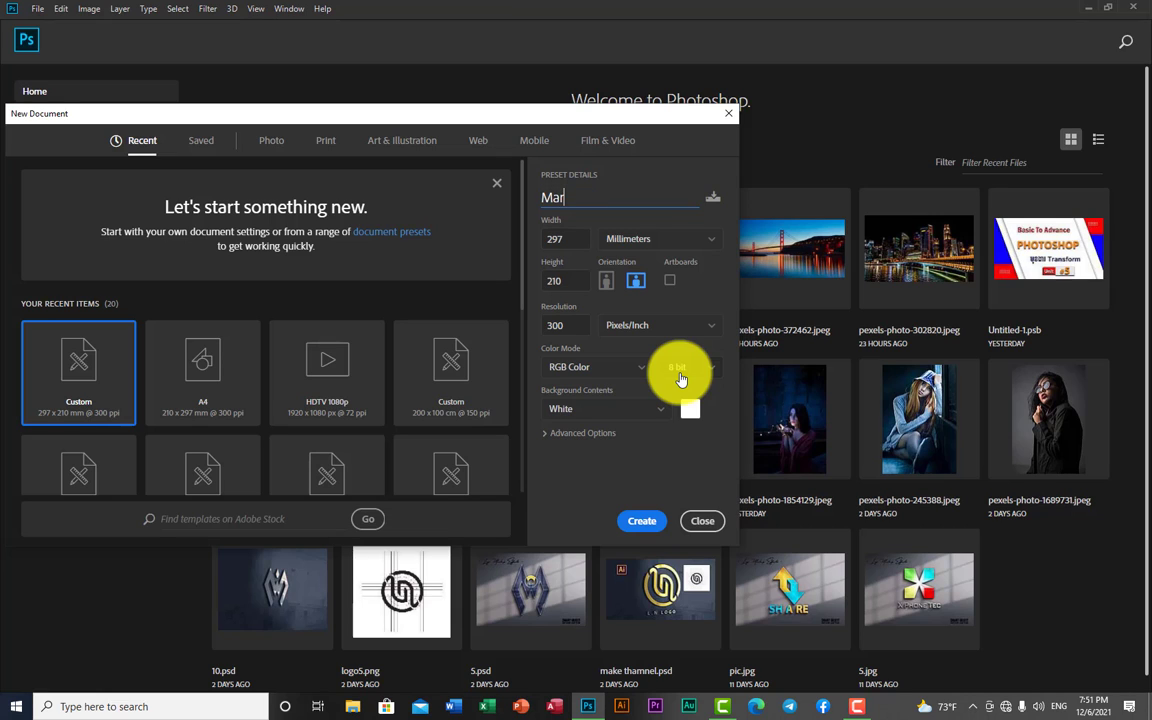
{"action": "type", "text": "quee tool"}
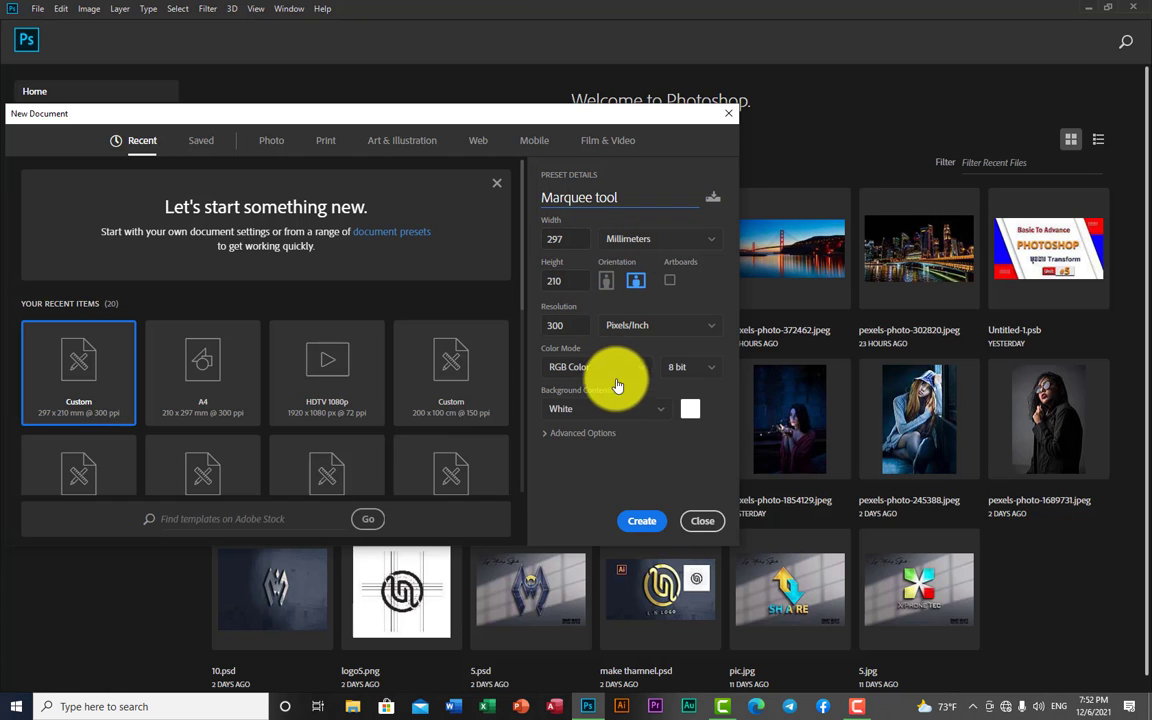
Give the new document a custom pure red background and create it.
{"action": "left_click", "coordinate": [693, 415]}
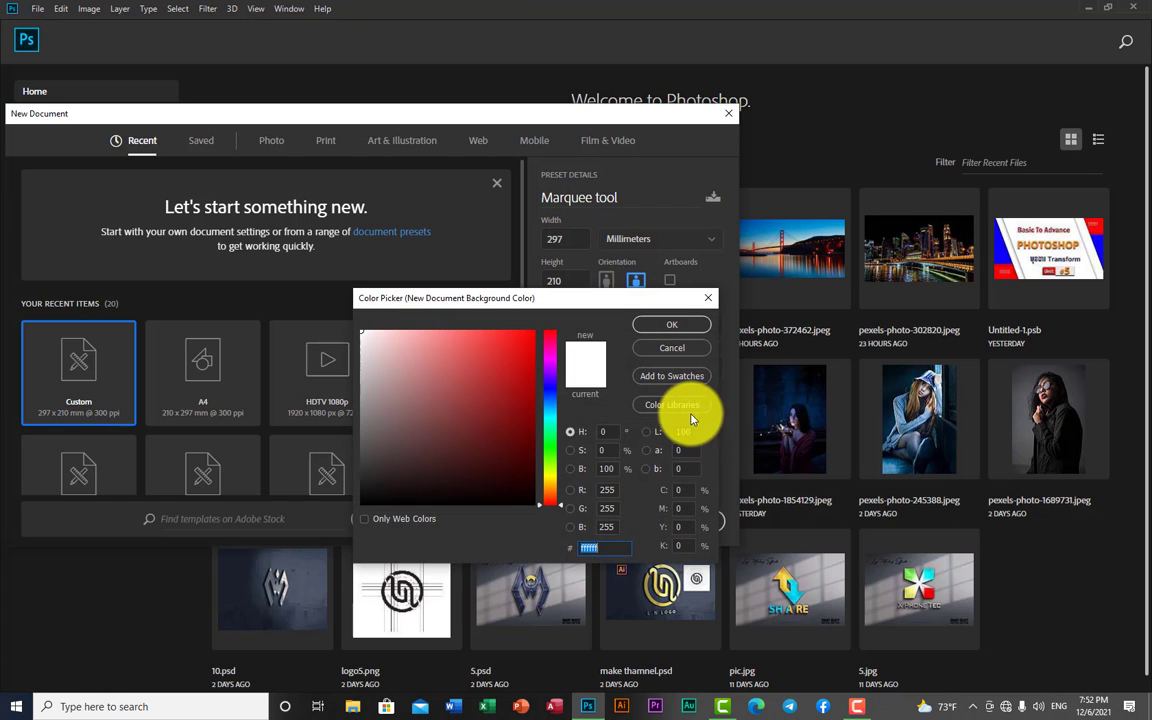
{"action": "left_click", "coordinate": [709, 299]}
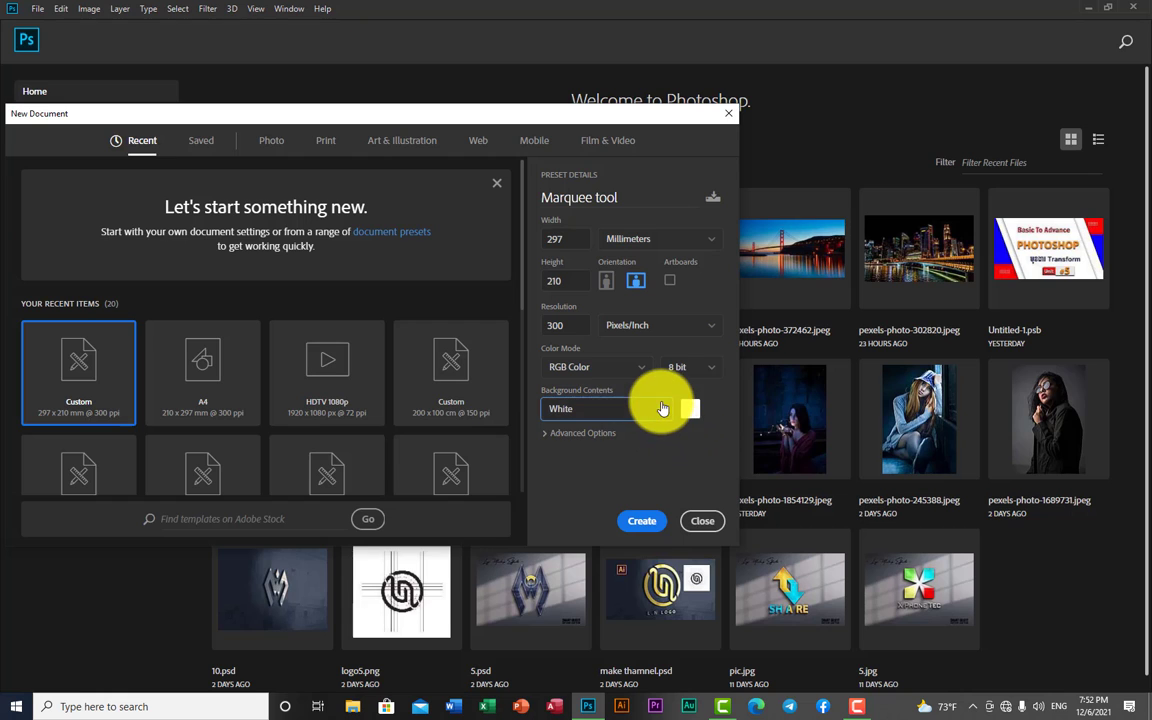
{"action": "left_click", "coordinate": [662, 407]}
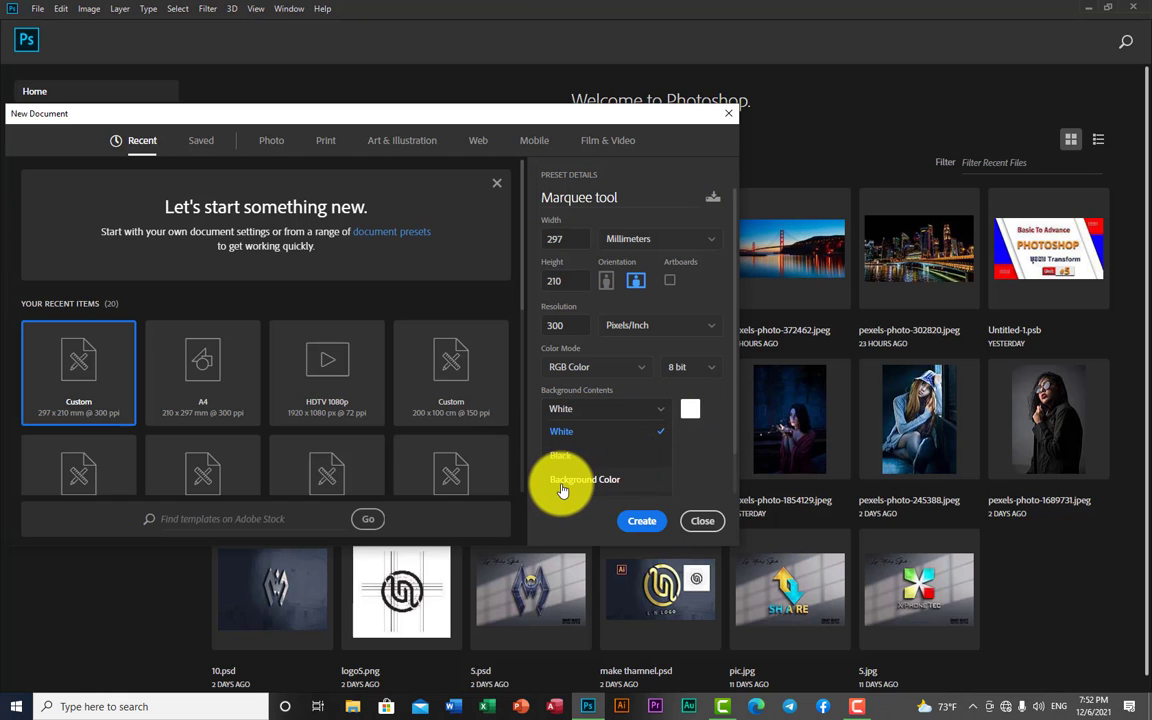
{"action": "left_click", "coordinate": [594, 480]}
{"action": "left_click", "coordinate": [690, 410]}
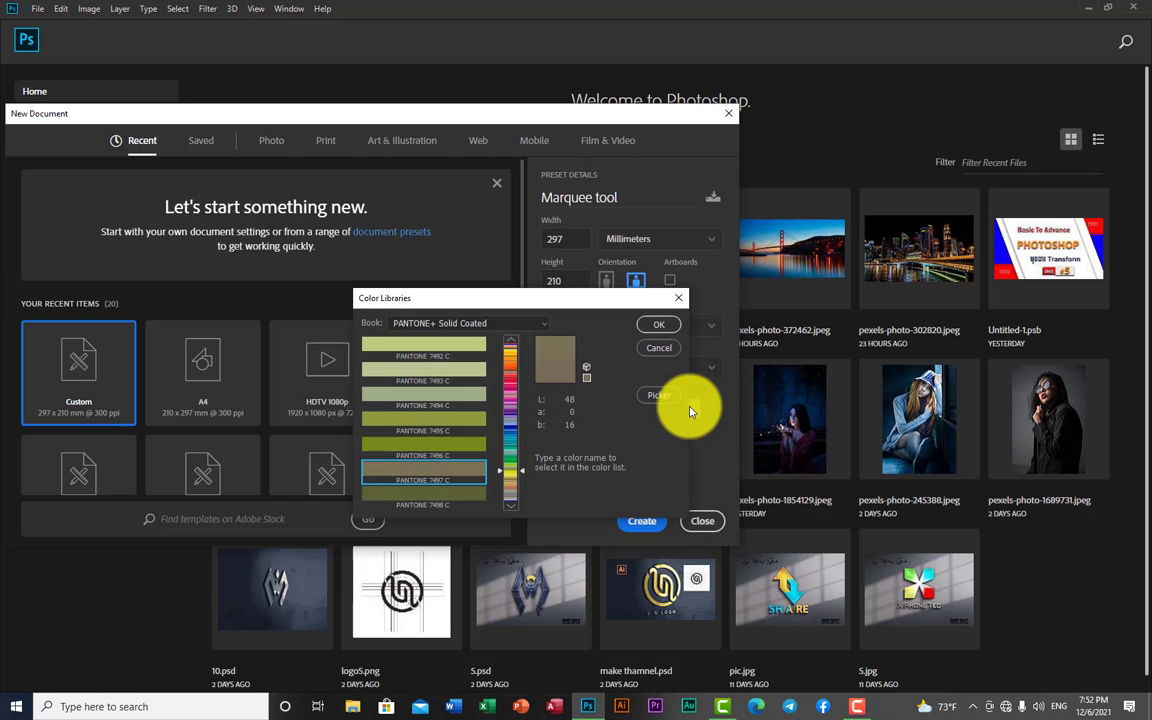
{"action": "left_click", "coordinate": [694, 301]}
{"action": "left_click", "coordinate": [695, 414]}
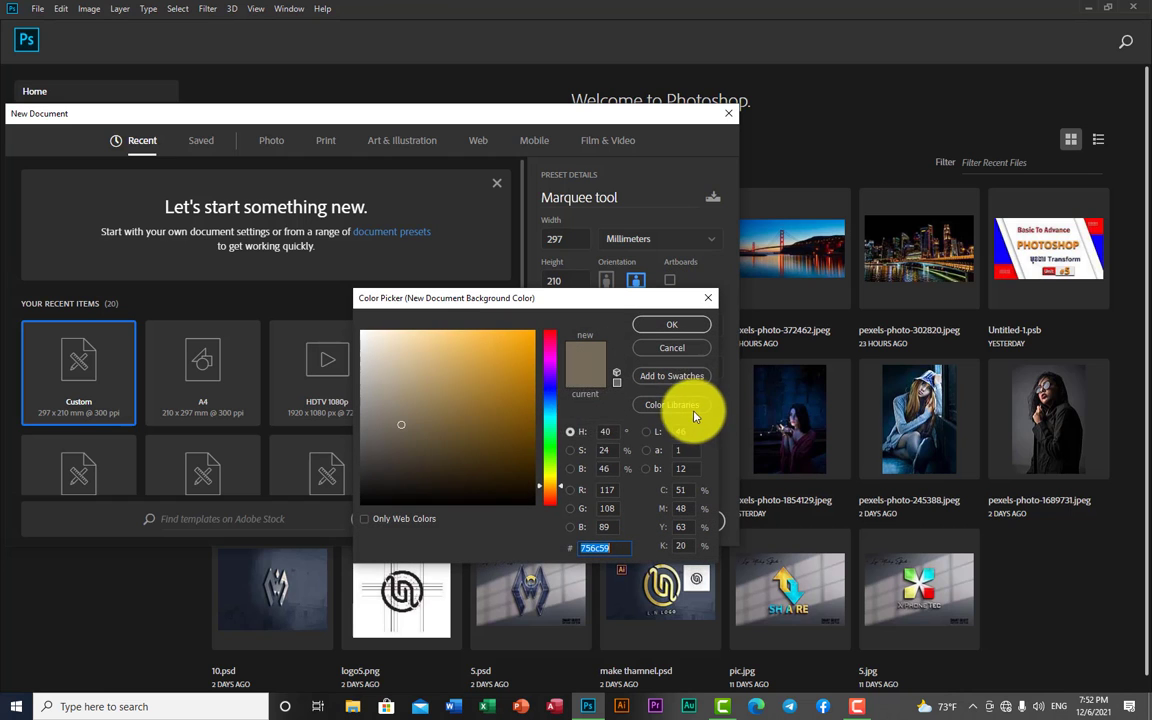
{"action": "left_click", "coordinate": [551, 369]}
{"action": "left_click_drag", "start_coordinate": [551, 367], "coordinate": [557, 324]}
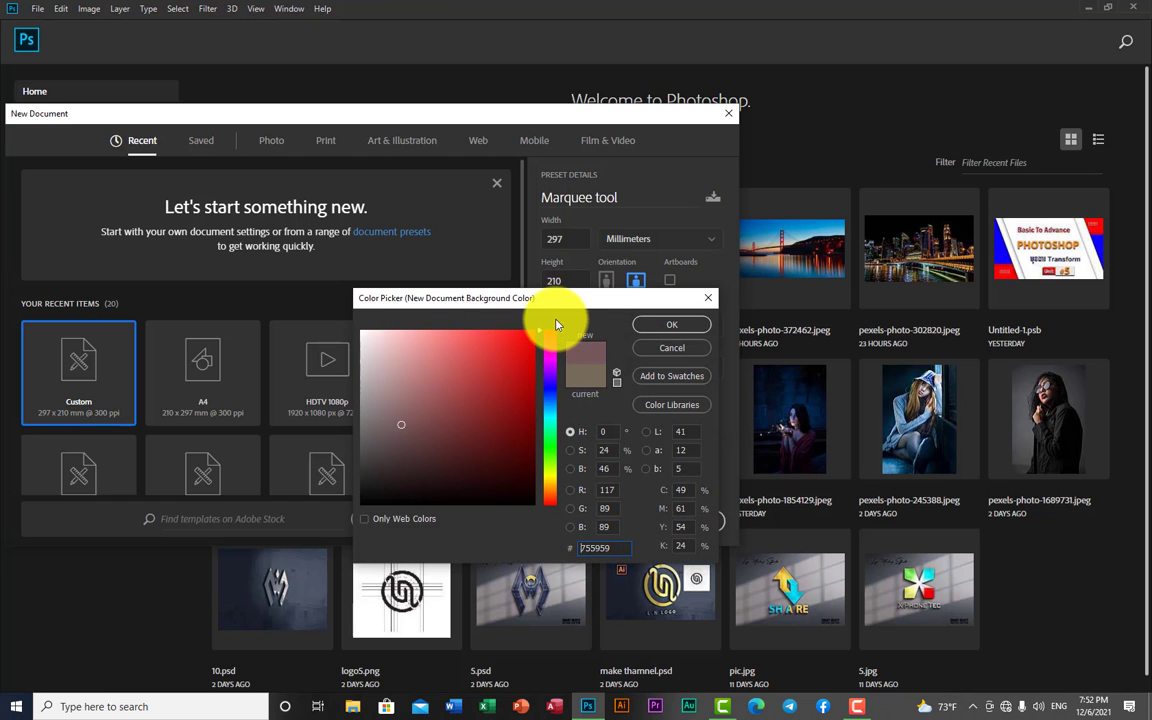
{"action": "left_click_drag", "start_coordinate": [512, 363], "coordinate": [564, 309]}
{"action": "left_click", "coordinate": [673, 327]}
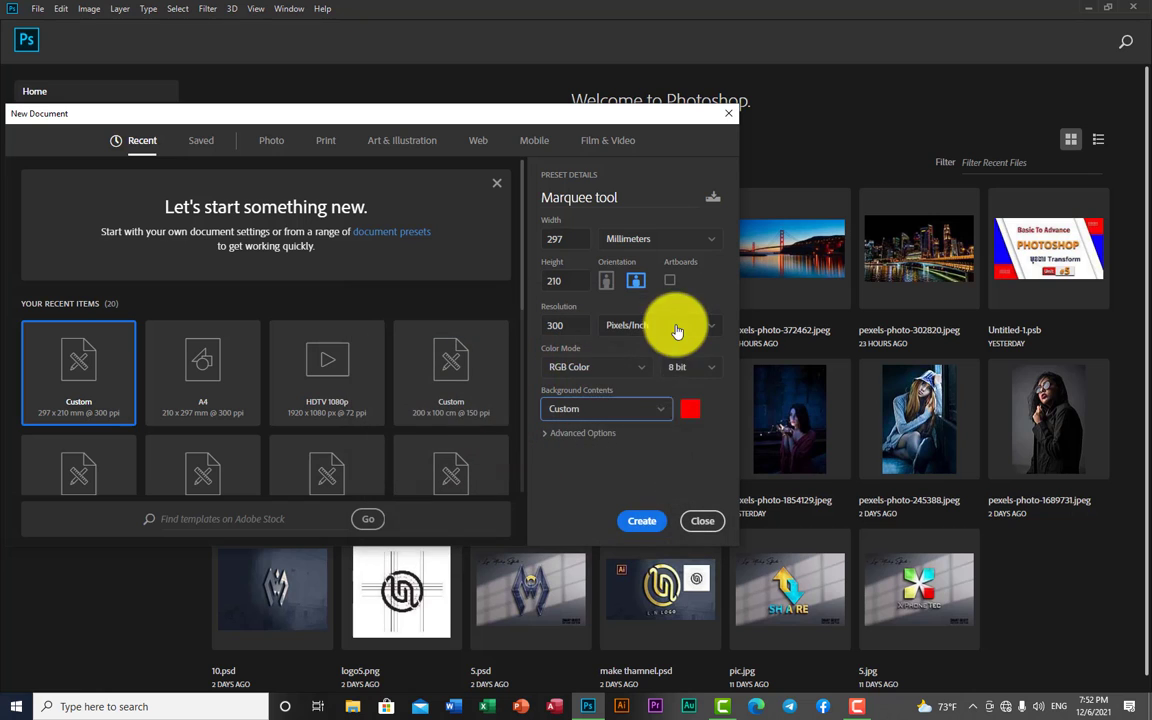
{"action": "left_click", "coordinate": [643, 527]}
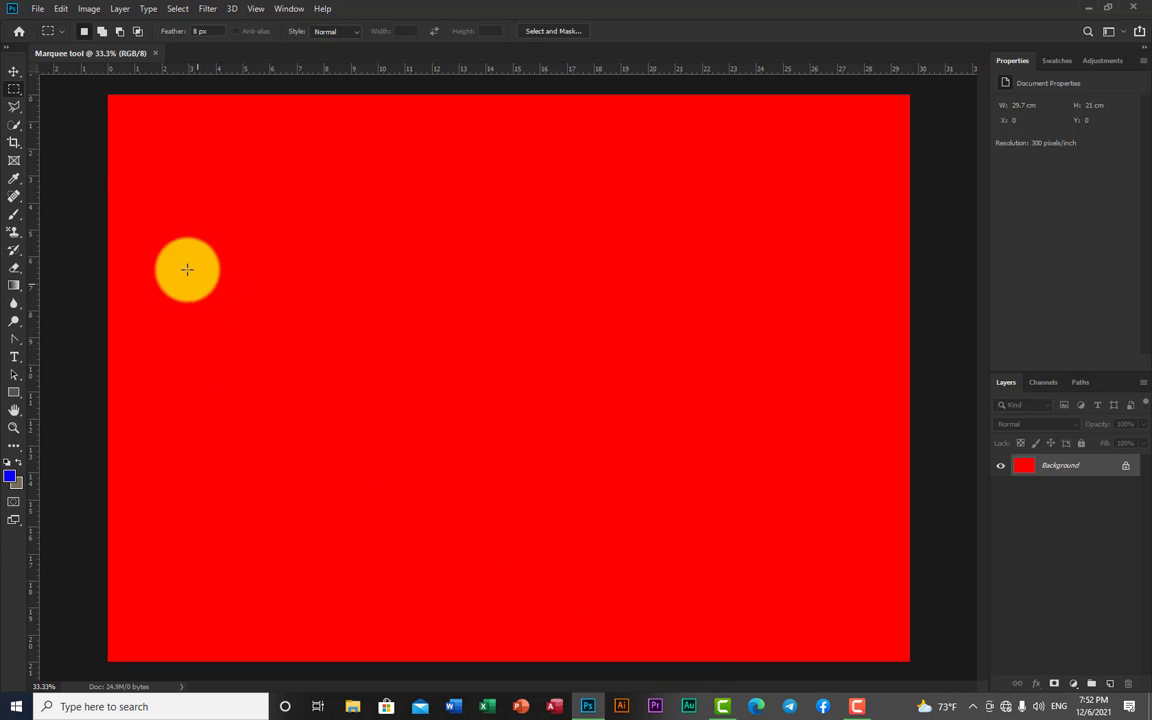
Open the photo pexels-photo-245388 from the Pictures folder.
{"action": "left_click", "coordinate": [36, 9]}
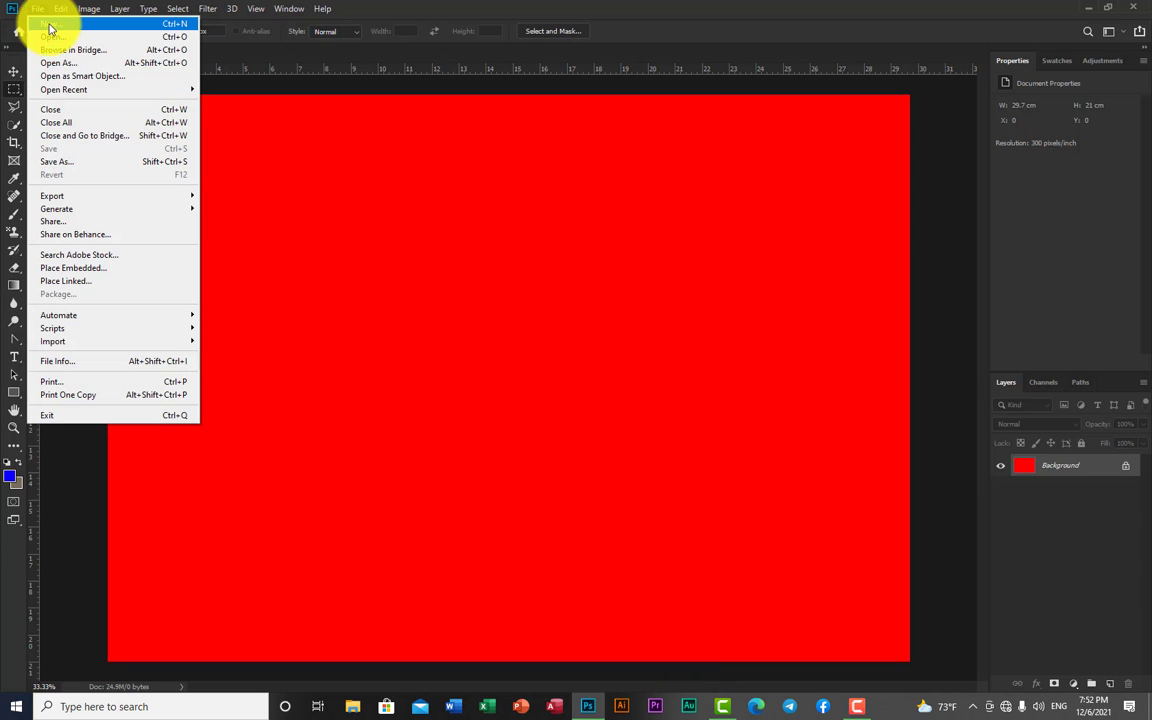
{"action": "left_click", "coordinate": [55, 36]}
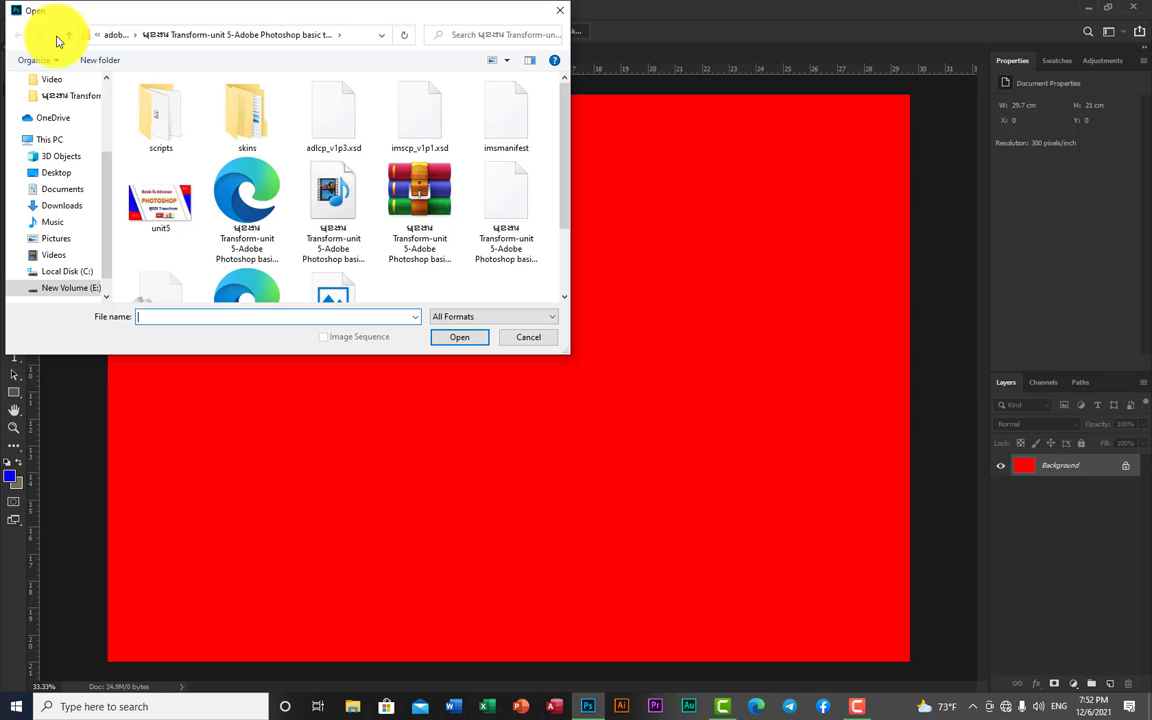
{"action": "left_click", "coordinate": [60, 240]}
{"action": "scroll", "coordinate": [220, 200], "scroll_direction": "down", "scroll_amount": 4}
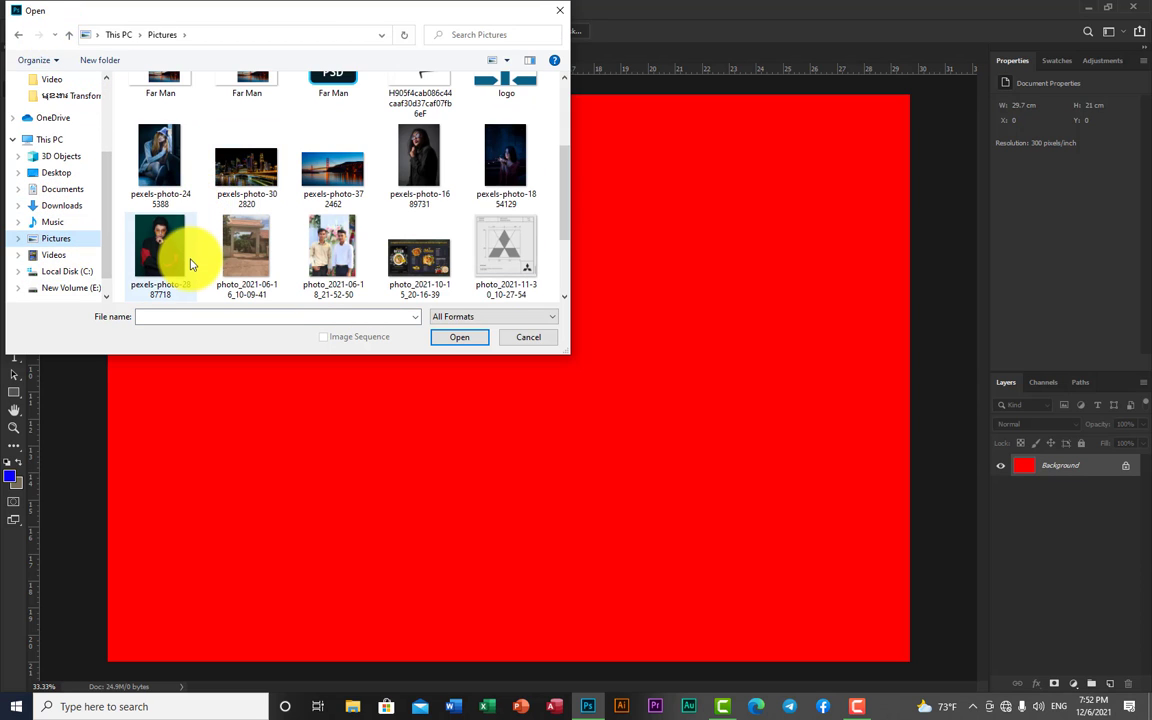
{"action": "left_click", "coordinate": [160, 163]}
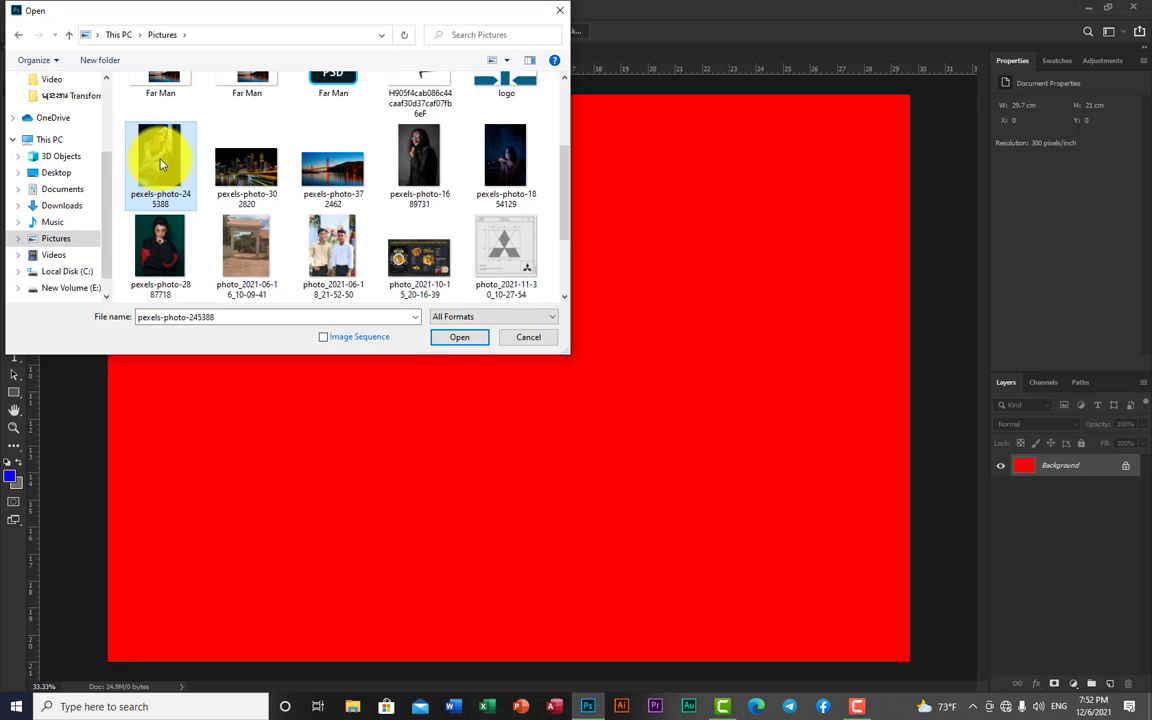
{"action": "left_click", "coordinate": [463, 337]}
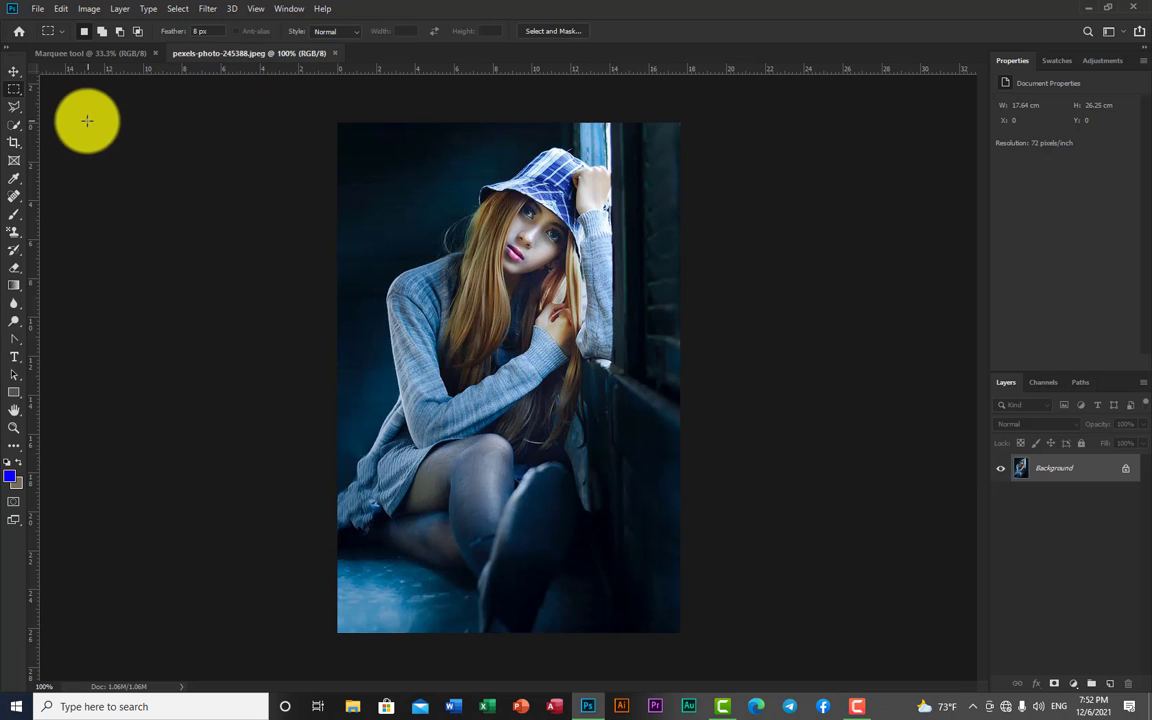
Copy the photo into the red Marquee tool document as a new layer with the Move tool.
{"action": "left_click", "coordinate": [14, 71]}
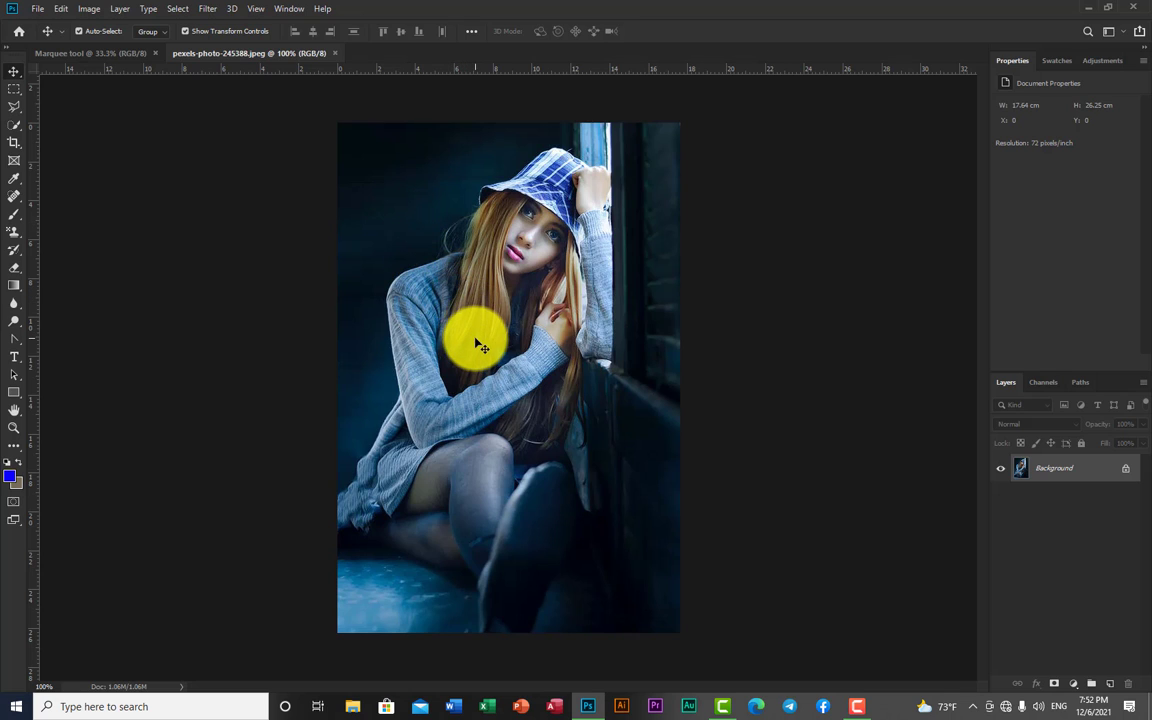
{"action": "left_click", "coordinate": [126, 56]}
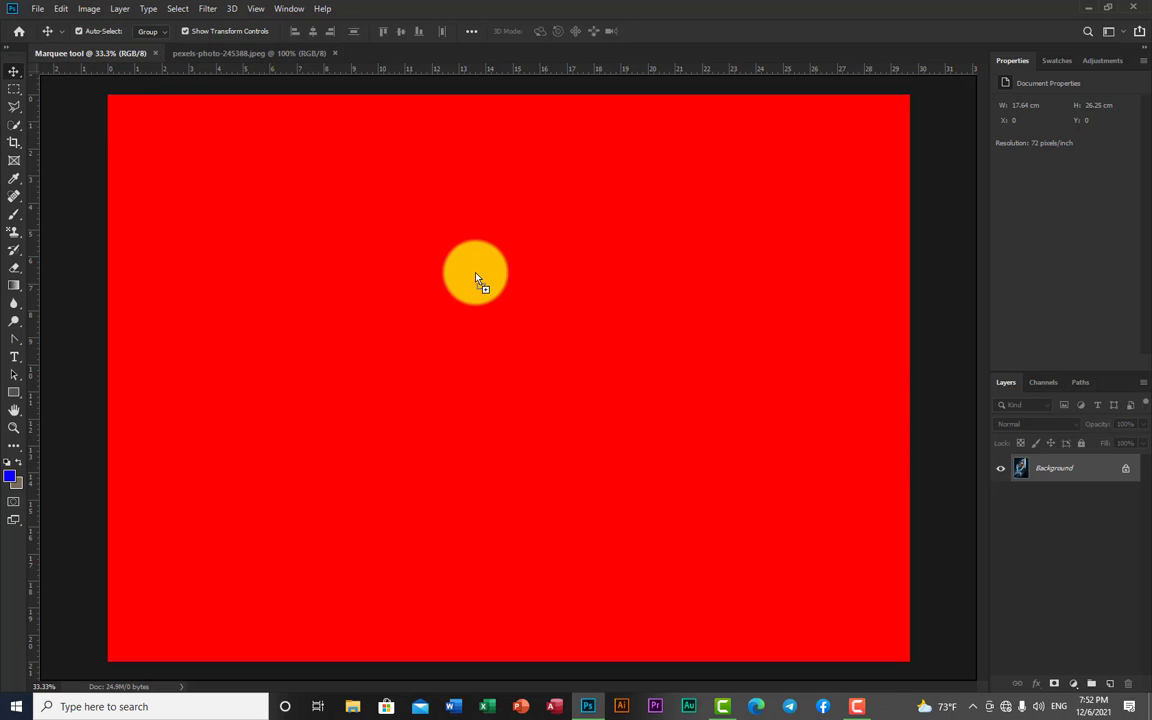
{"action": "left_click_drag", "start_coordinate": [455, 243], "coordinate": [436, 327]}
Enlarge the photo layer to about 9.2 × 13.7 cm, place it near the upper middle of the canvas and apply the transform.
{"action": "left_click_drag", "start_coordinate": [501, 254], "coordinate": [638, 162]}
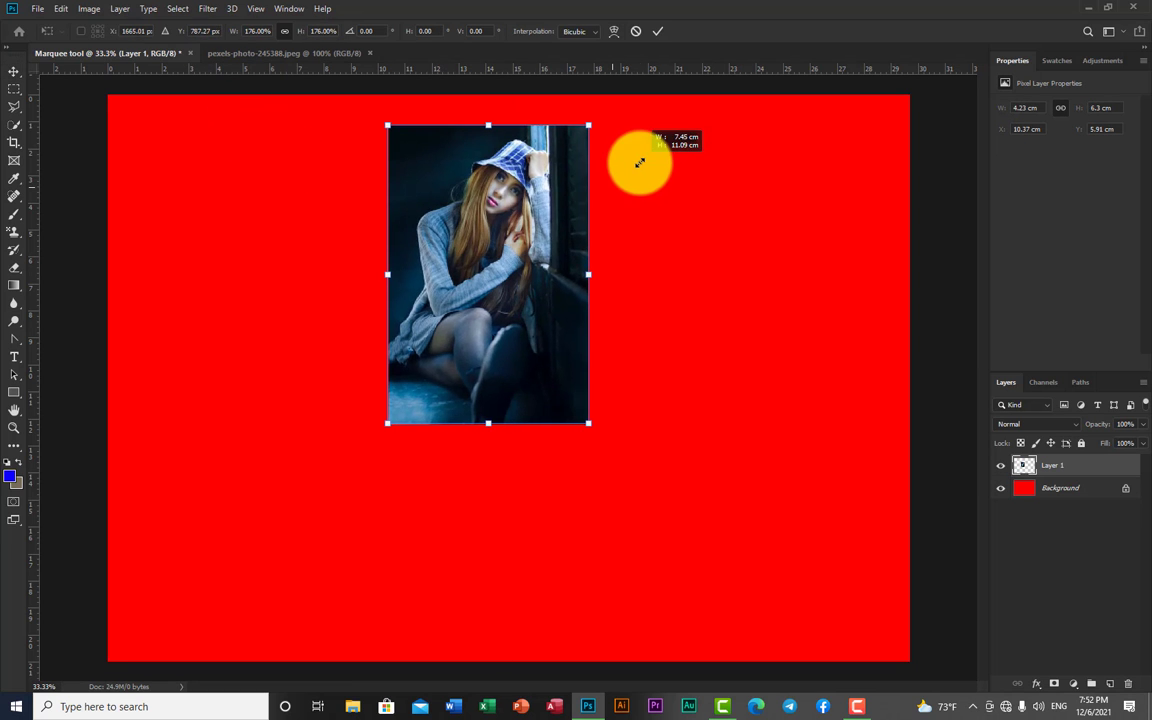
{"action": "left_click_drag", "start_coordinate": [492, 244], "coordinate": [411, 362]}
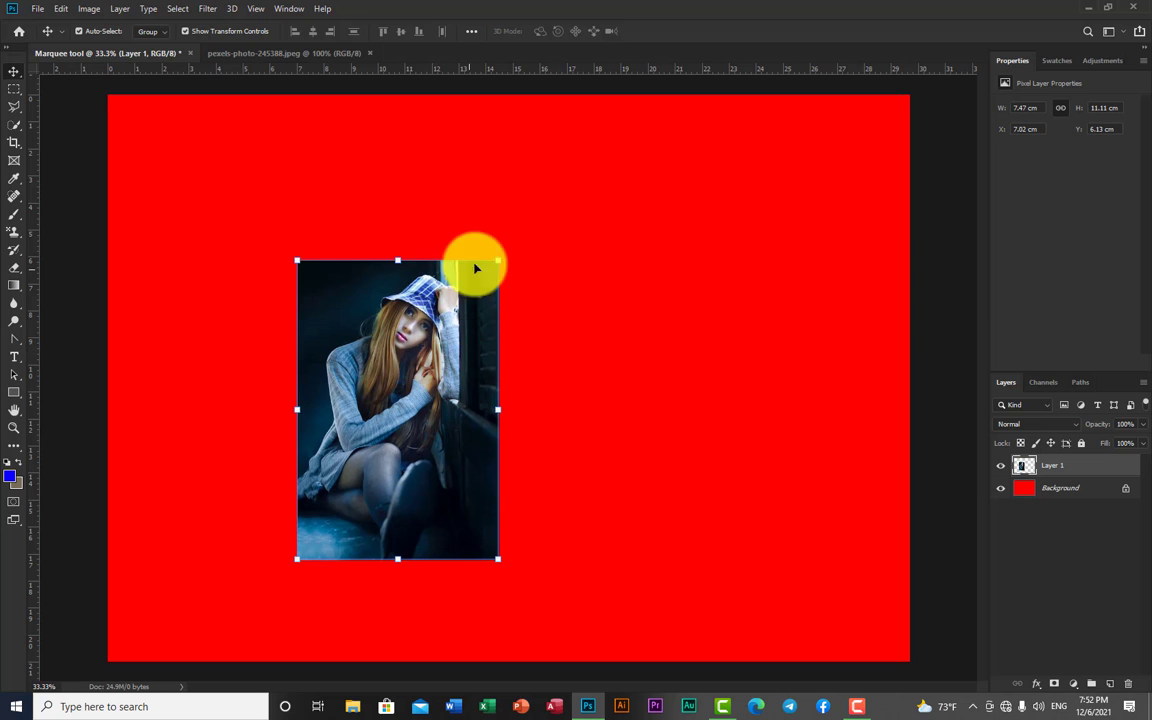
{"action": "left_click_drag", "start_coordinate": [497, 259], "coordinate": [572, 209]}
{"action": "left_click_drag", "start_coordinate": [458, 208], "coordinate": [506, 177]}
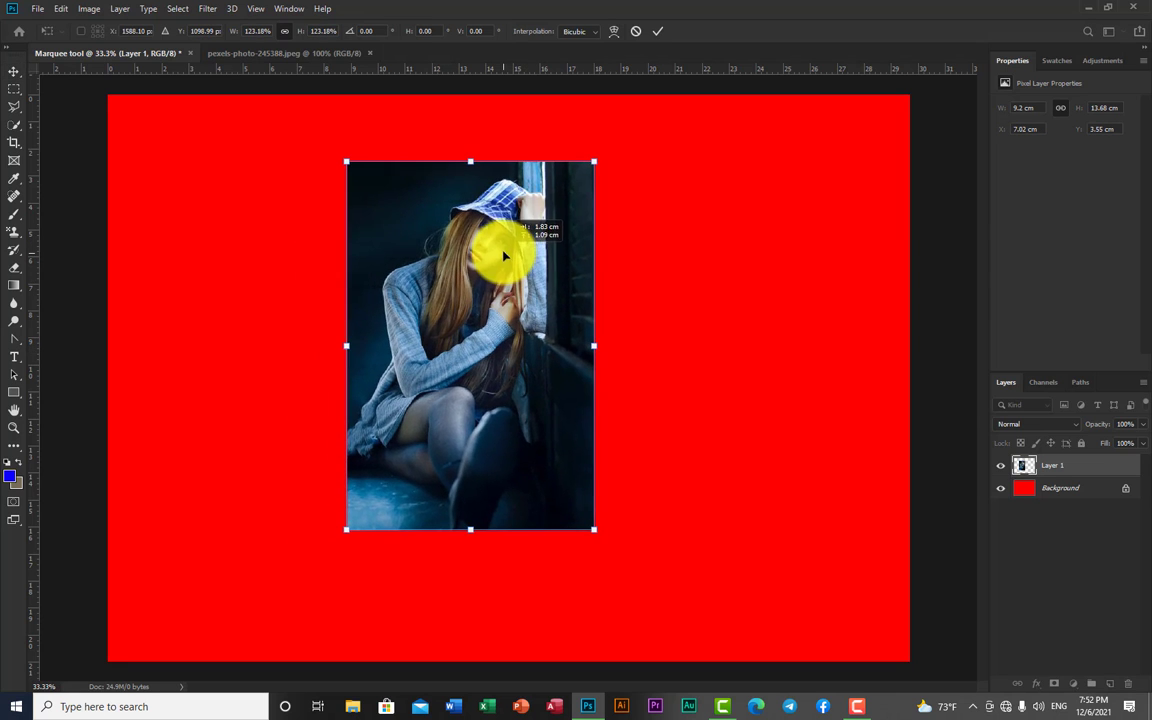
{"action": "left_click", "coordinate": [657, 31]}
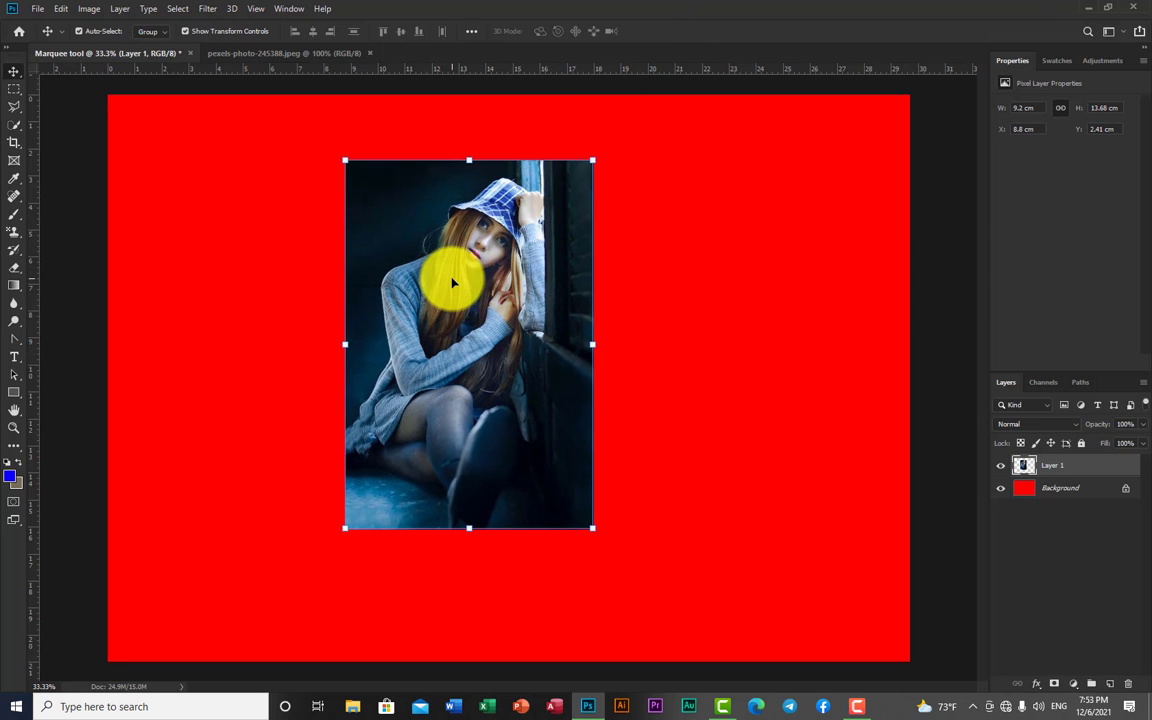
{"action": "left_click", "coordinate": [61, 9]}
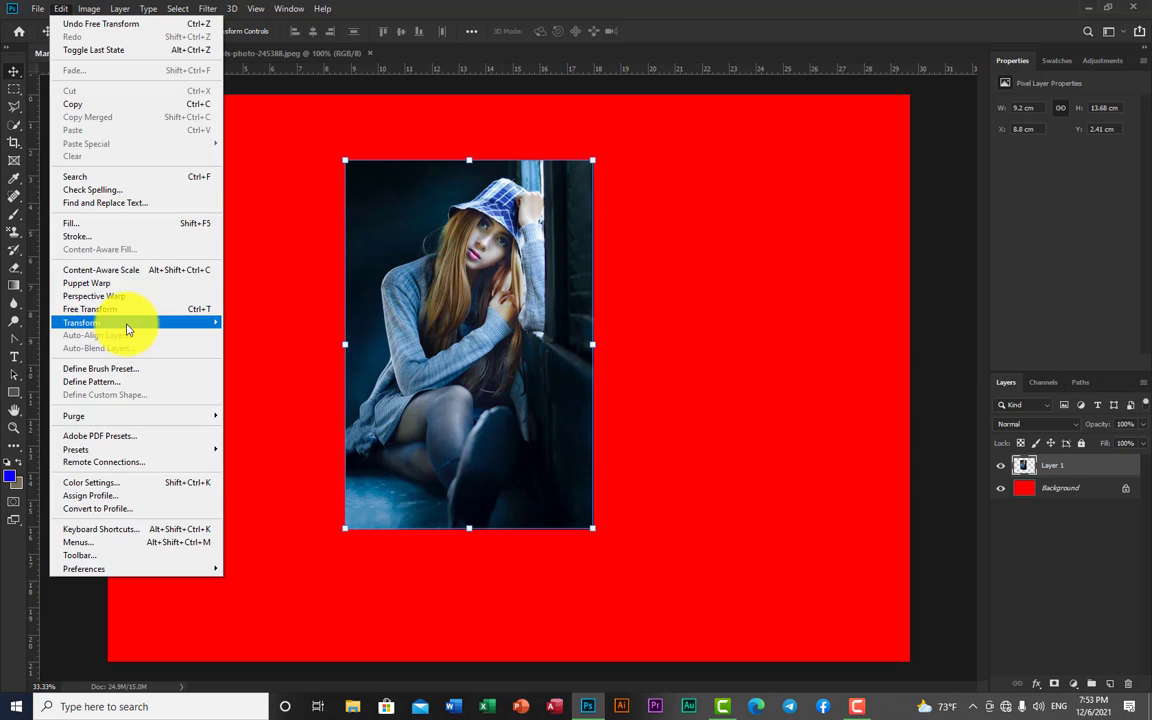
{"action": "mouse_move", "coordinate": [128, 320]}
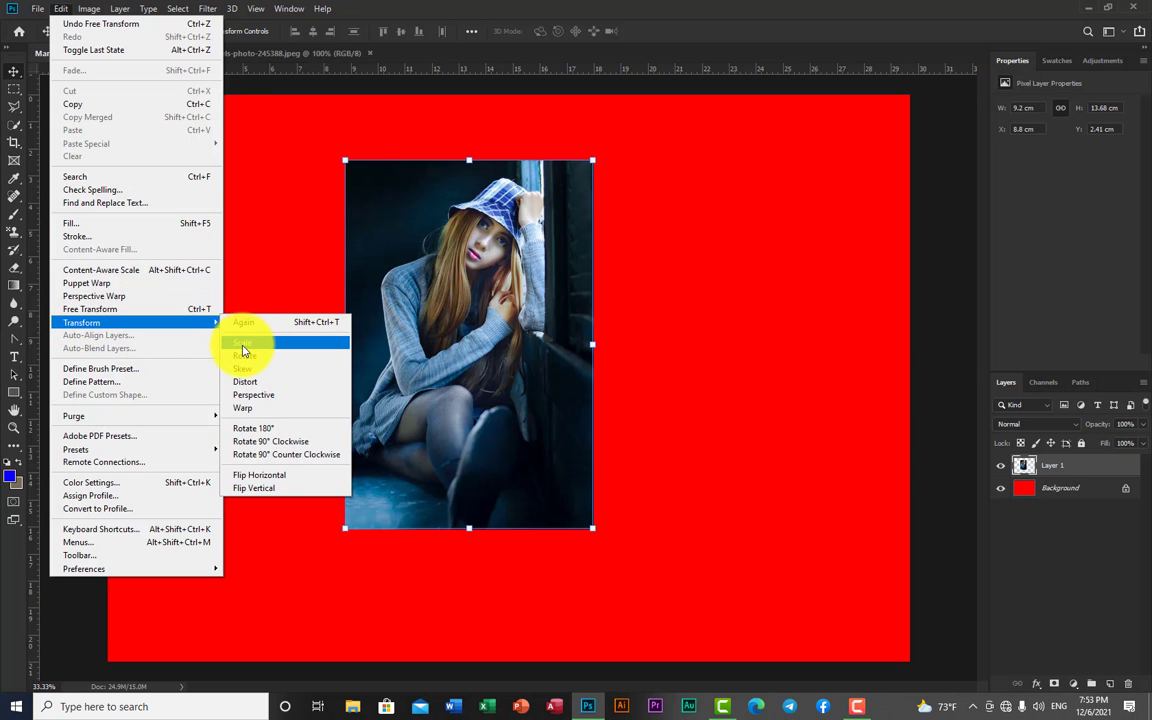
{"action": "left_click", "coordinate": [300, 160]}
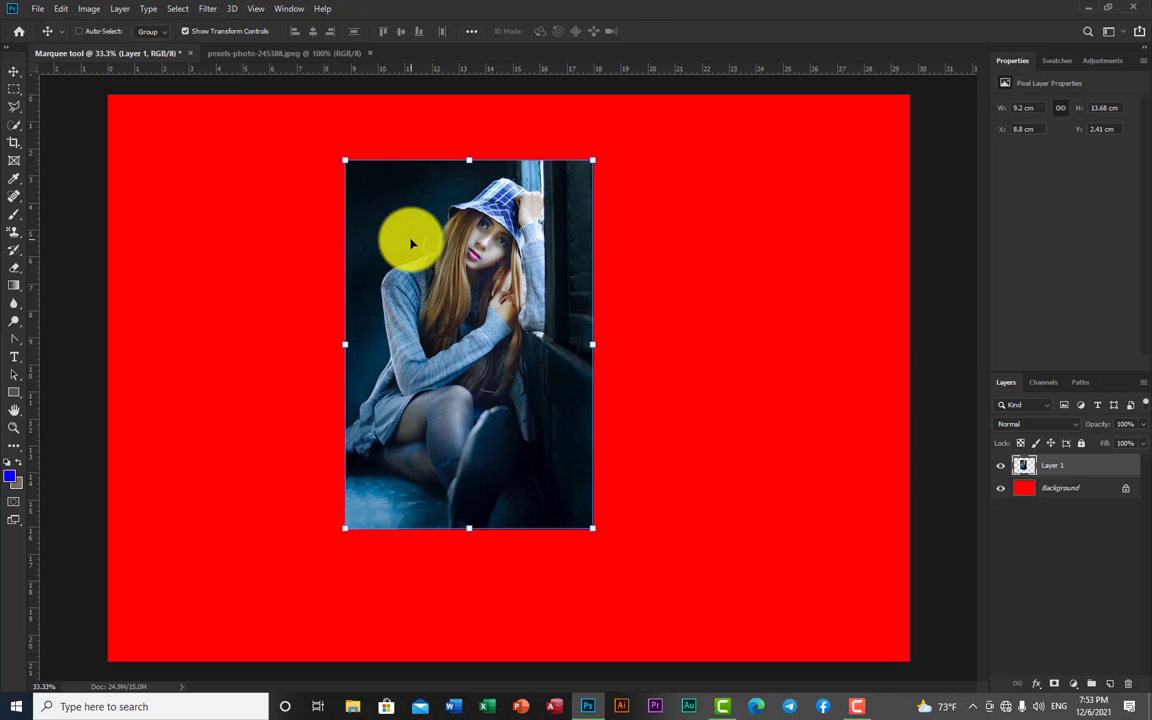
{"action": "key", "text": "ctrl+t"}
{"action": "right_click", "coordinate": [424, 246]}
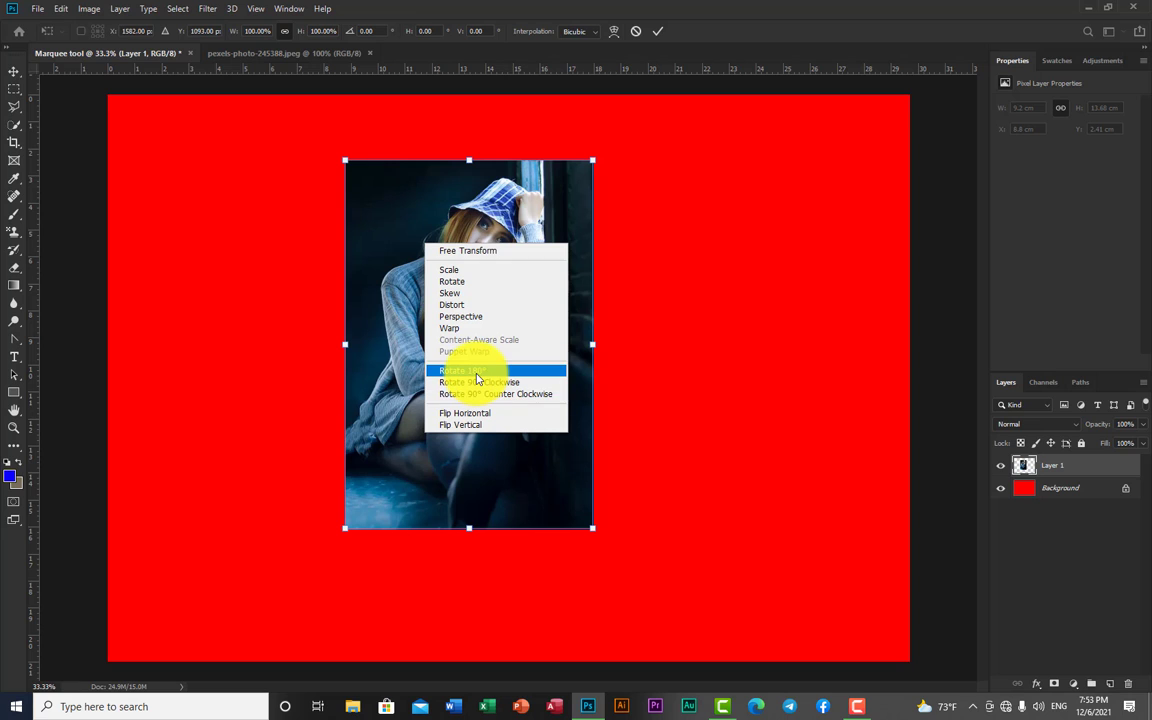
{"action": "left_click", "coordinate": [485, 190]}
{"action": "left_click", "coordinate": [657, 31]}
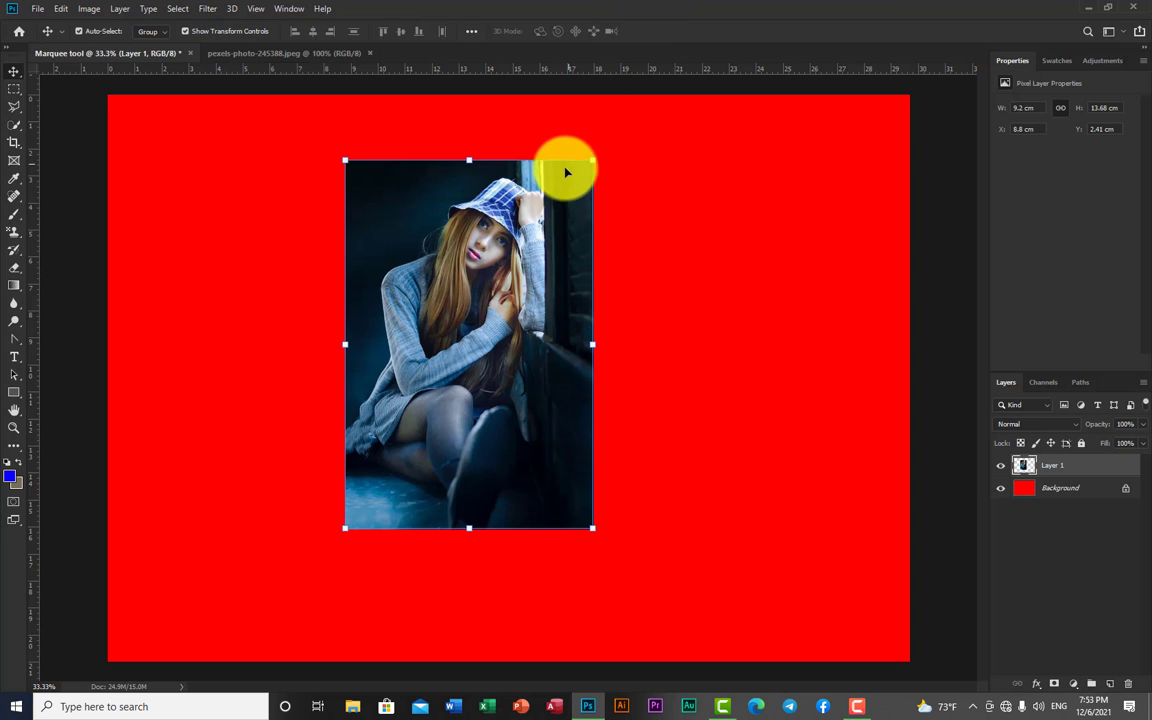
Rotate the photo layer by 180° in Free Transform.
{"action": "key", "text": "ctrl+t"}
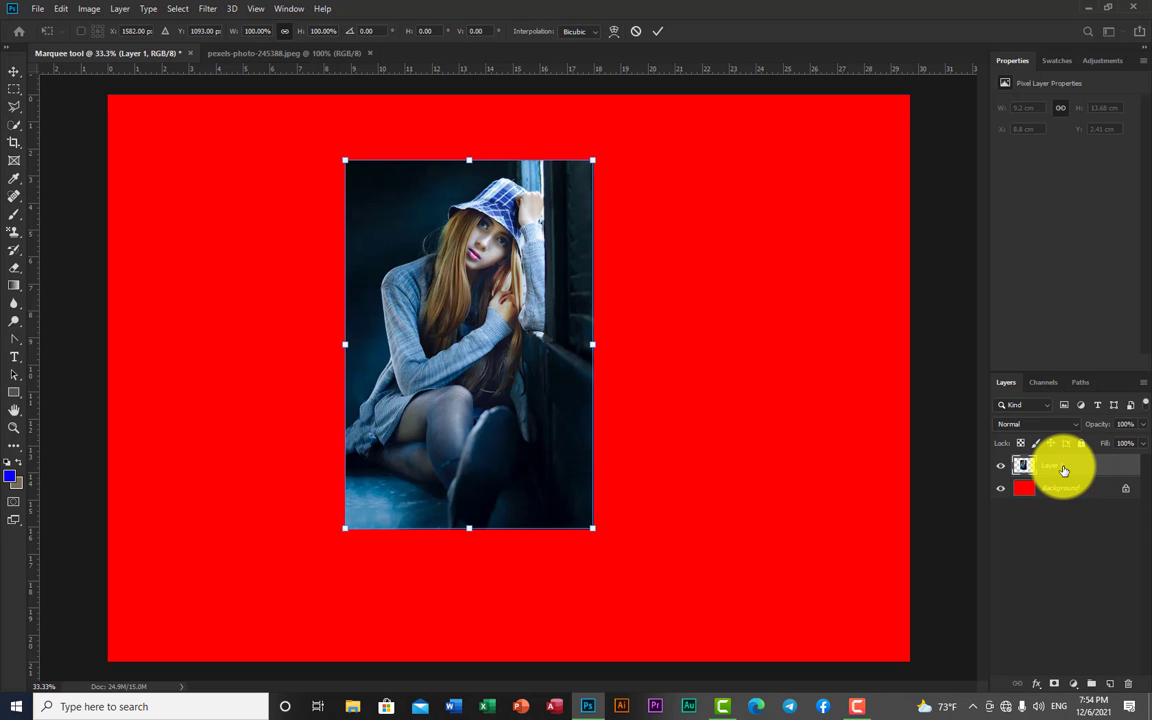
{"action": "right_click", "coordinate": [457, 250]}
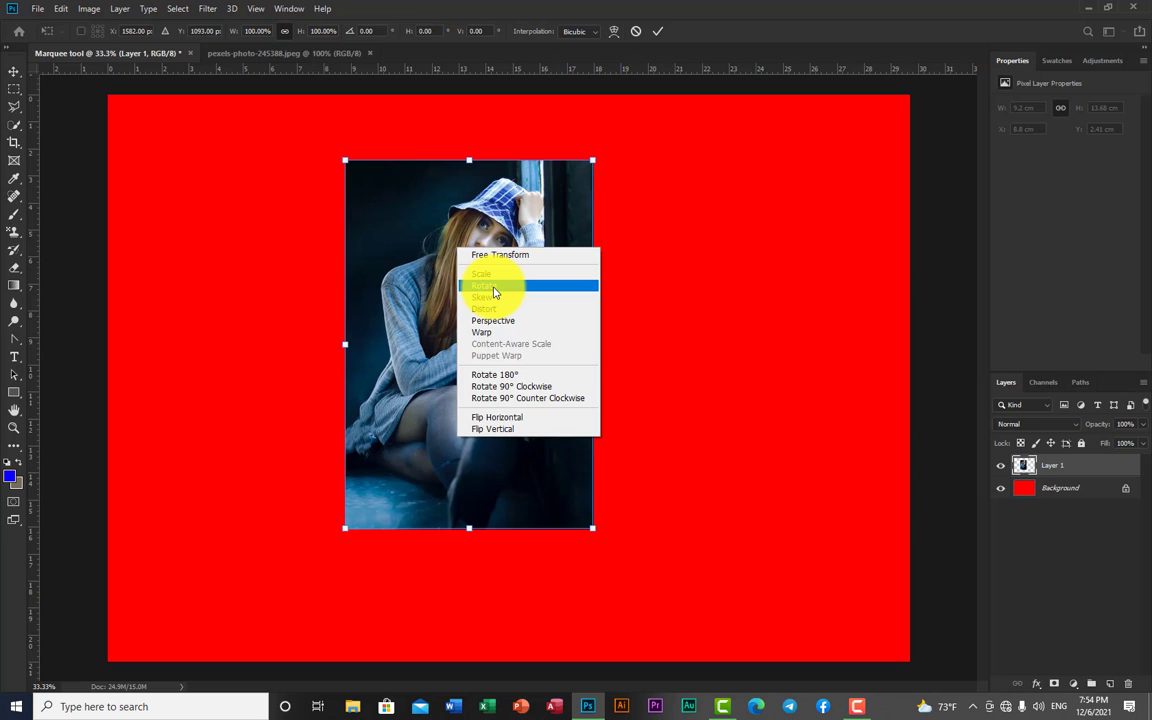
{"action": "left_click", "coordinate": [497, 376]}
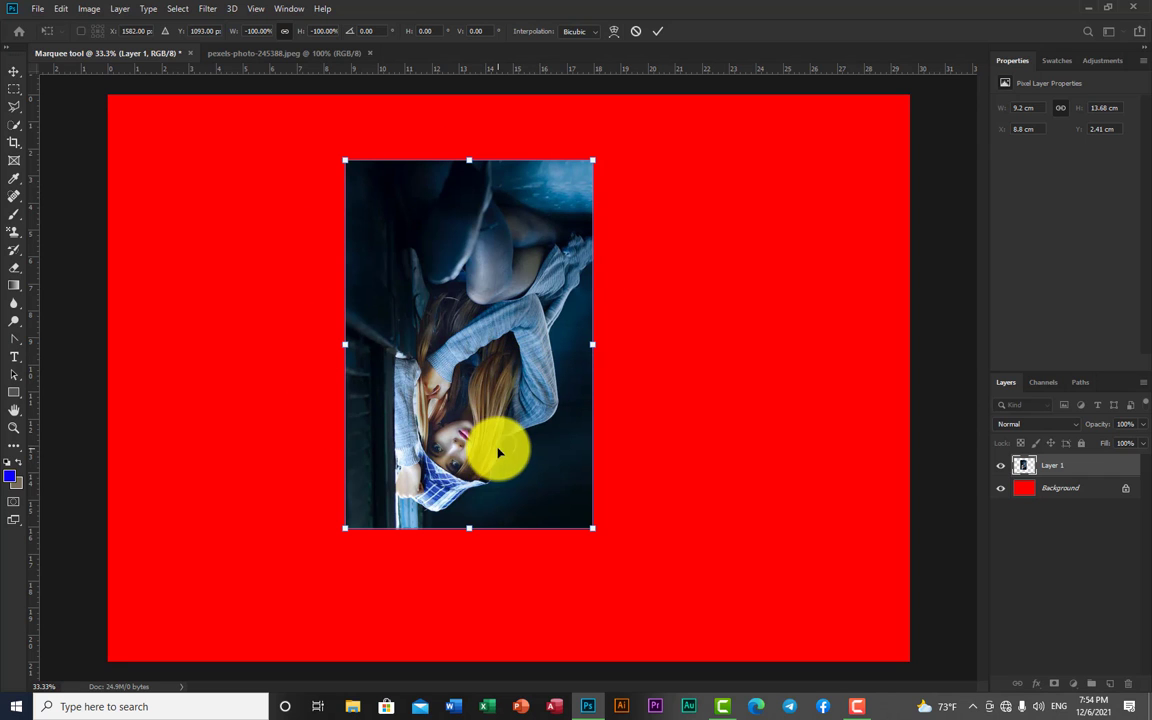
Try a freehand rotation of the photo to about 134°, undo it, and rotate the photo another 180° to stand upright.
{"action": "left_click_drag", "start_coordinate": [630, 329], "coordinate": [514, 239]}
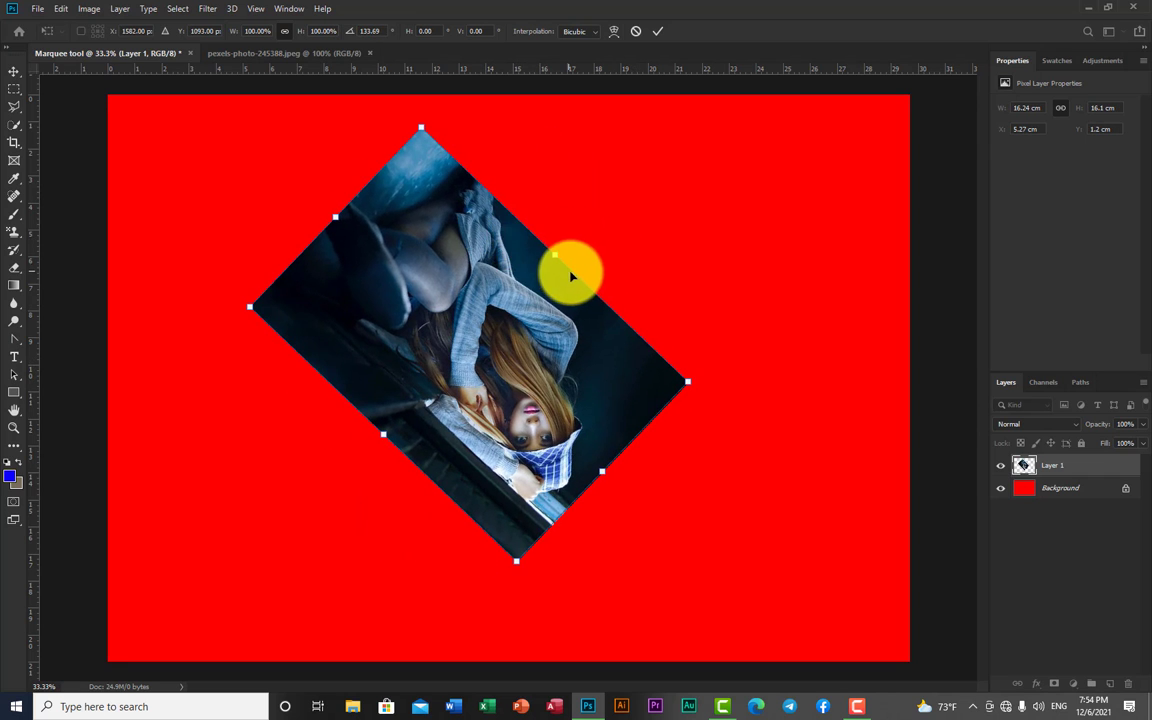
{"action": "key", "text": "ctrl+z"}
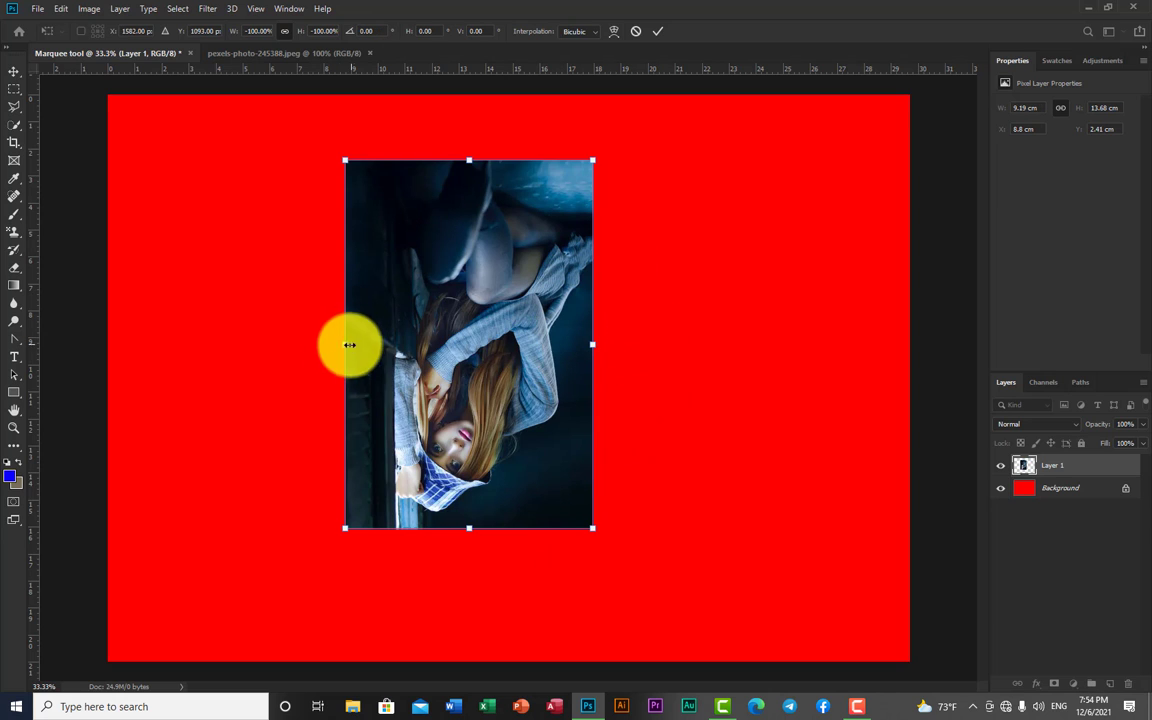
{"action": "right_click", "coordinate": [476, 309]}
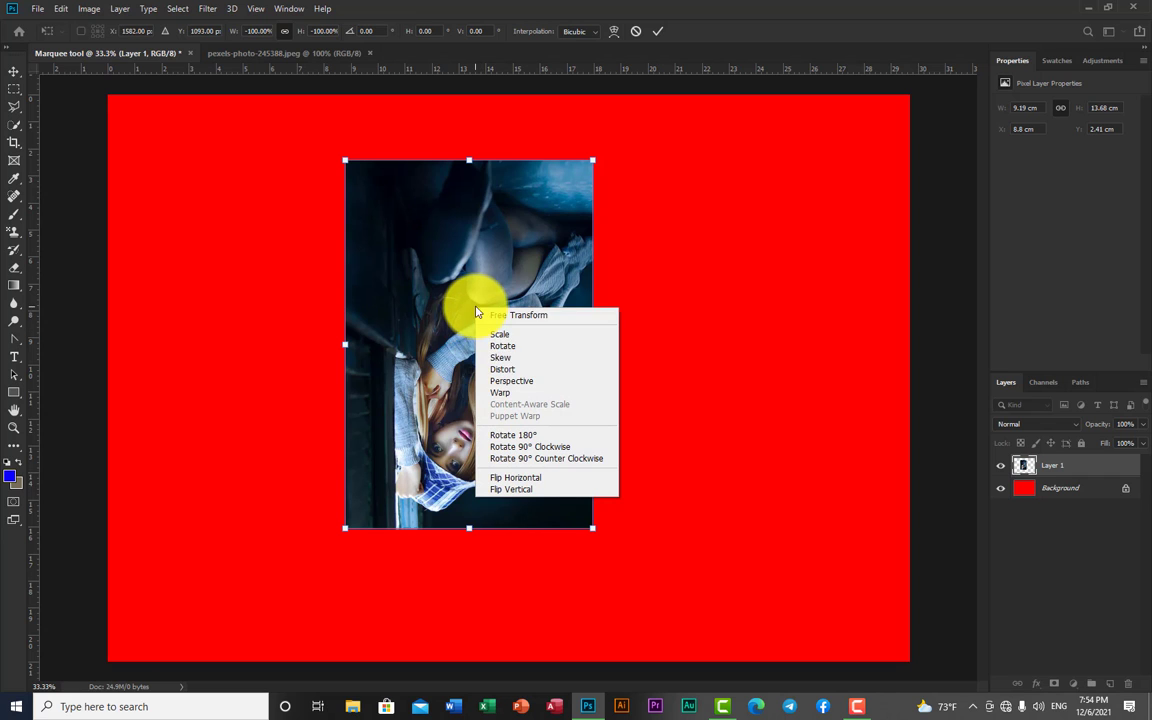
{"action": "left_click", "coordinate": [518, 438]}
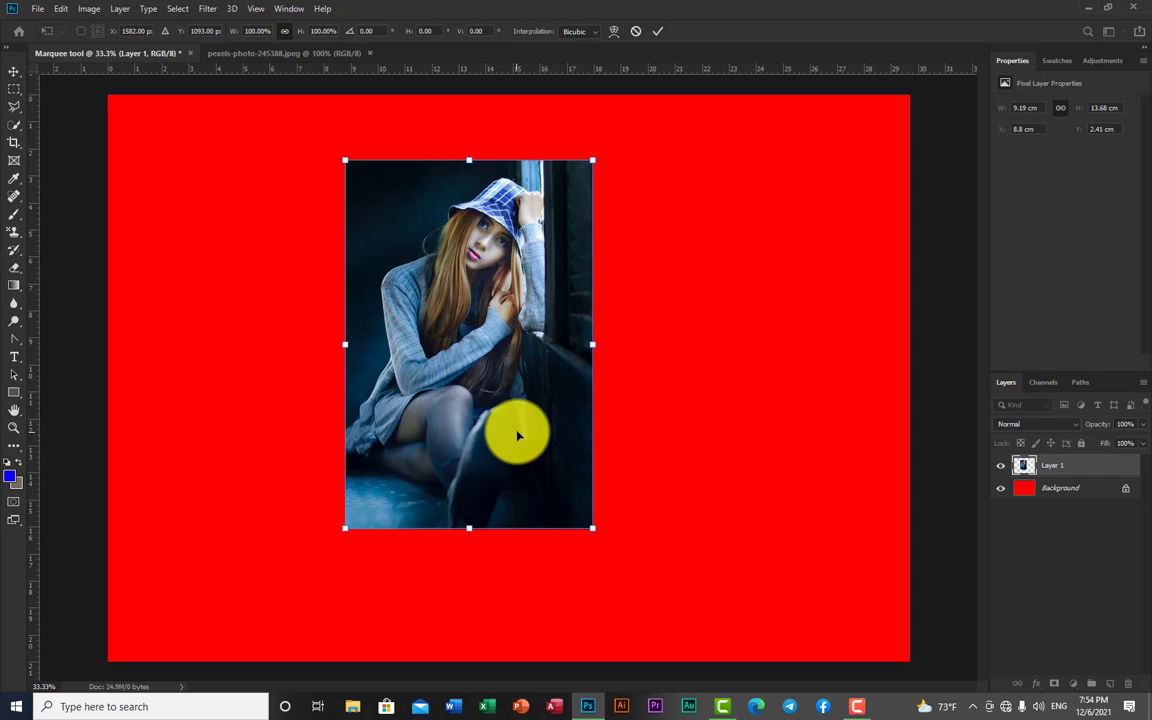
Try rotating the photo layer 90° clockwise in Free Transform and undo the rotation.
{"action": "right_click", "coordinate": [462, 282]}
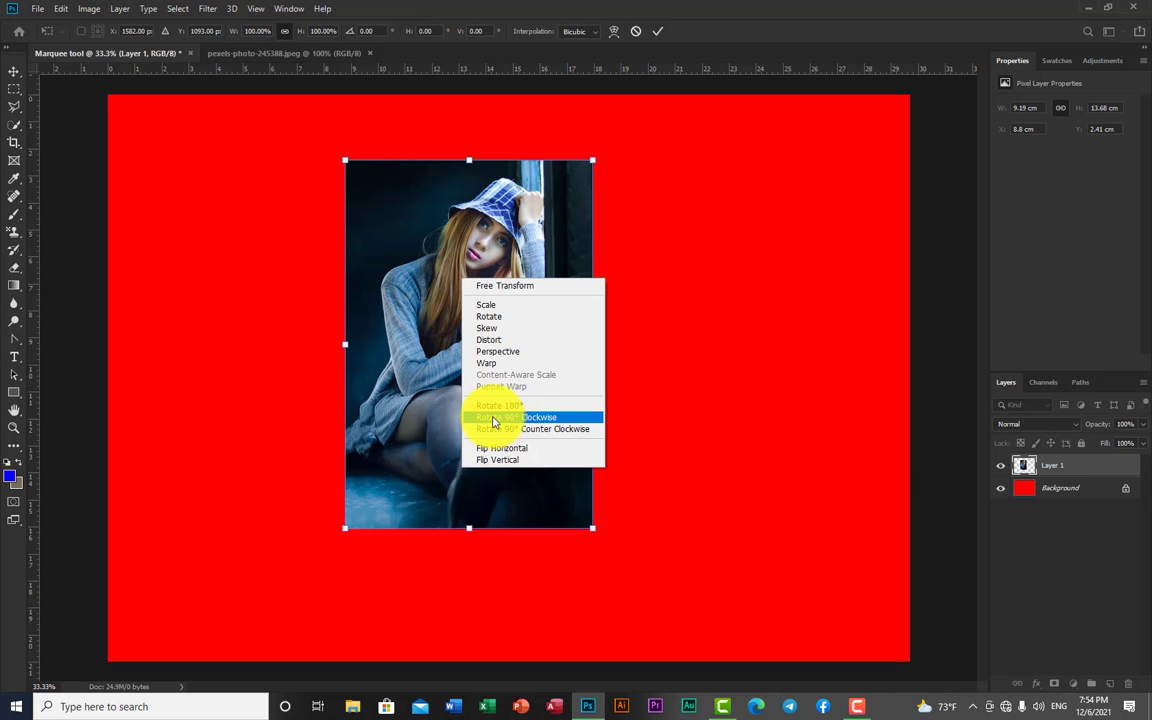
{"action": "left_click", "coordinate": [513, 423]}
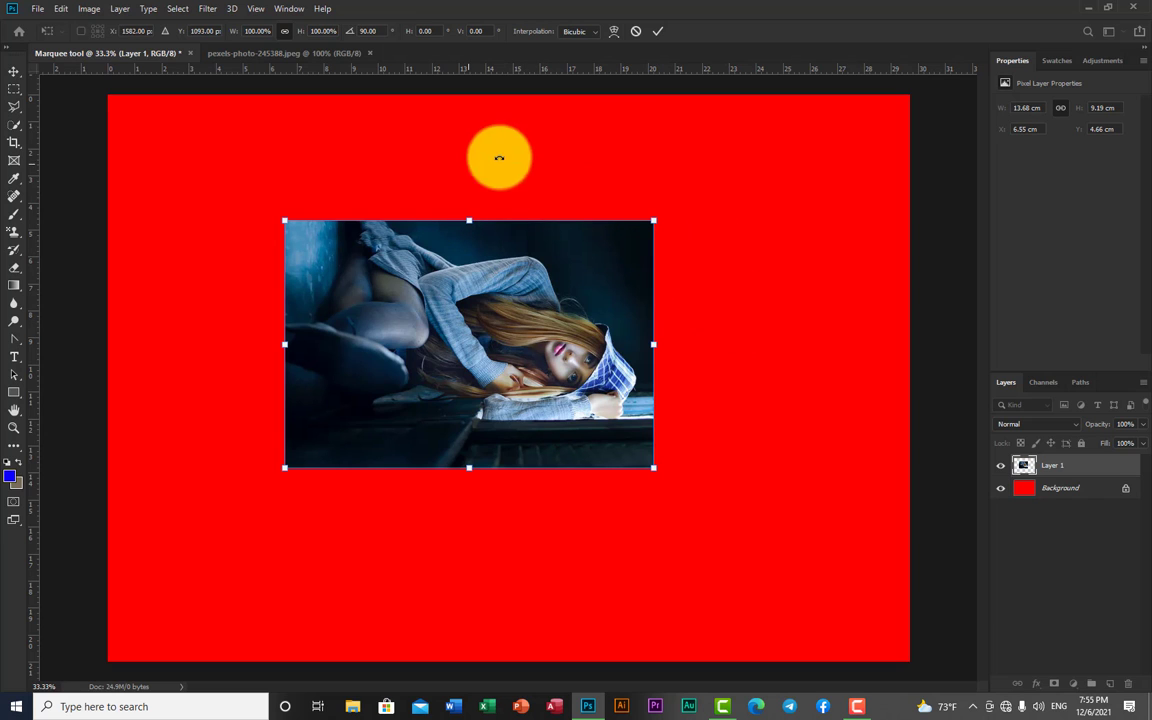
{"action": "key", "text": "ctrl+z"}
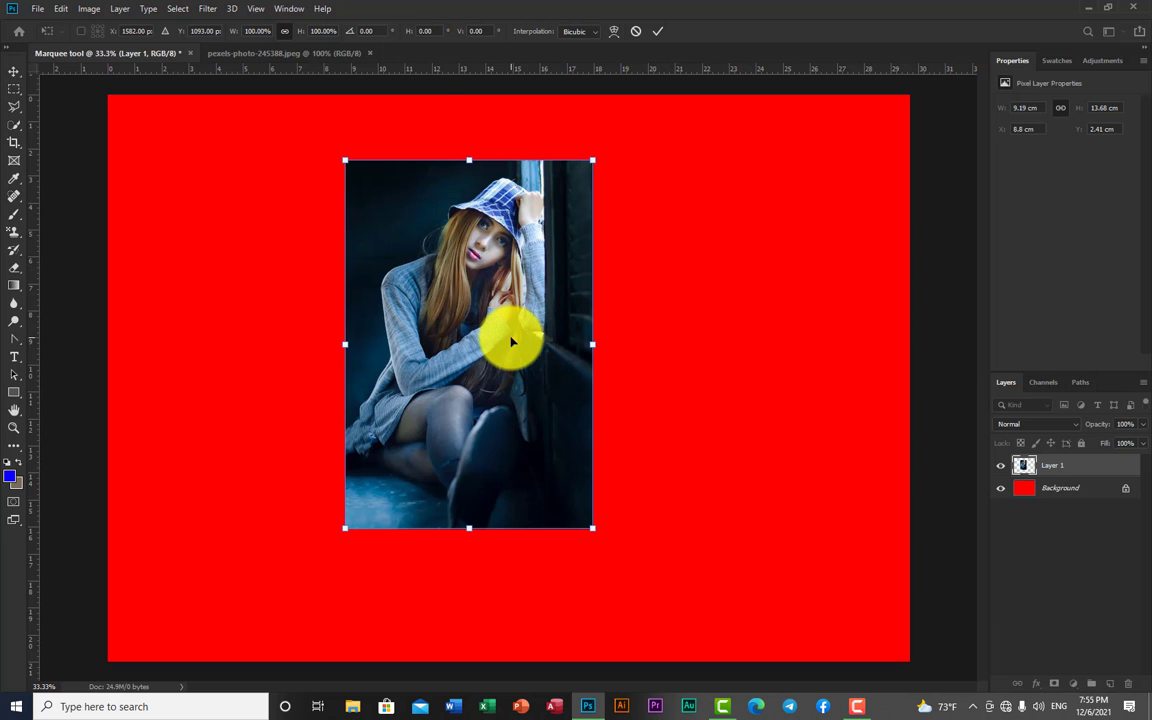
Rotate the photo layer 90° clockwise four times to bring it full circle to its upright orientation.
{"action": "right_click", "coordinate": [512, 338]}
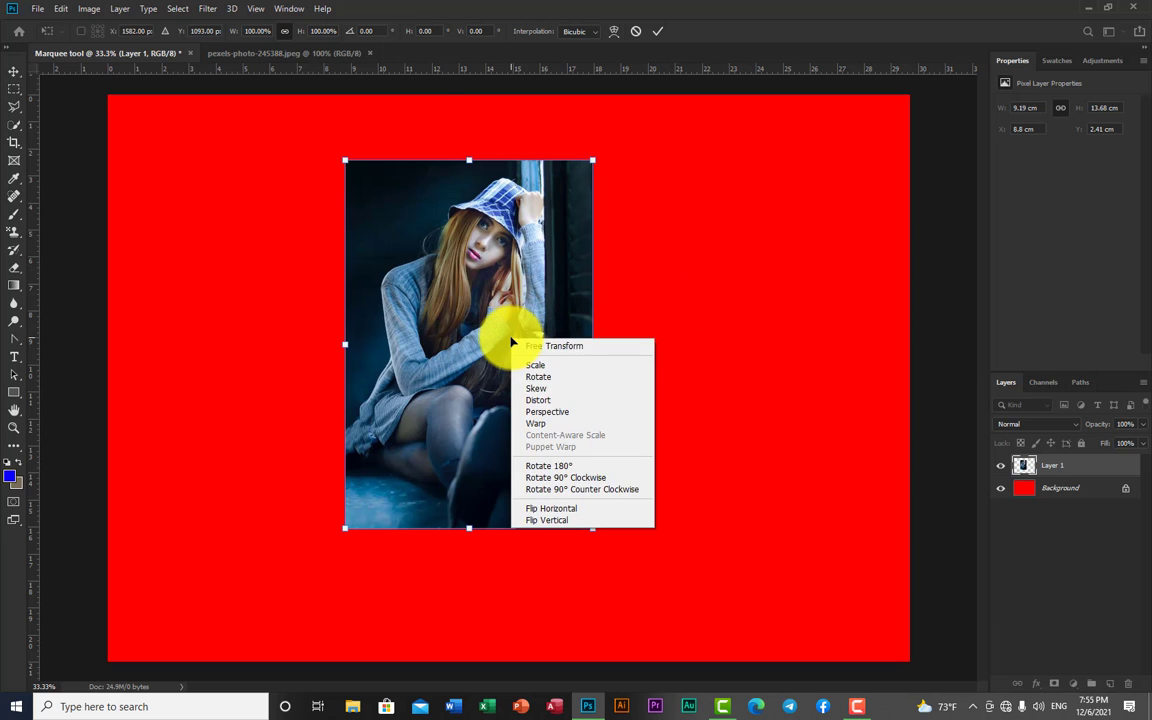
{"action": "left_click", "coordinate": [570, 478]}
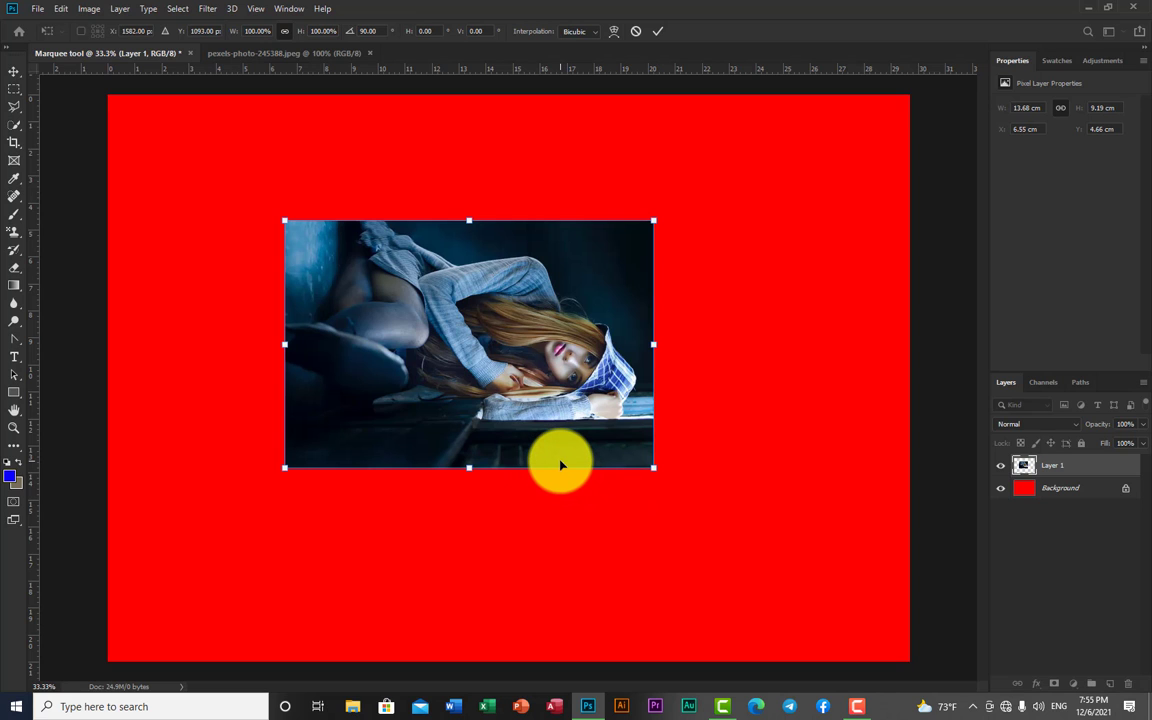
{"action": "right_click", "coordinate": [557, 391]}
{"action": "left_click", "coordinate": [600, 530]}
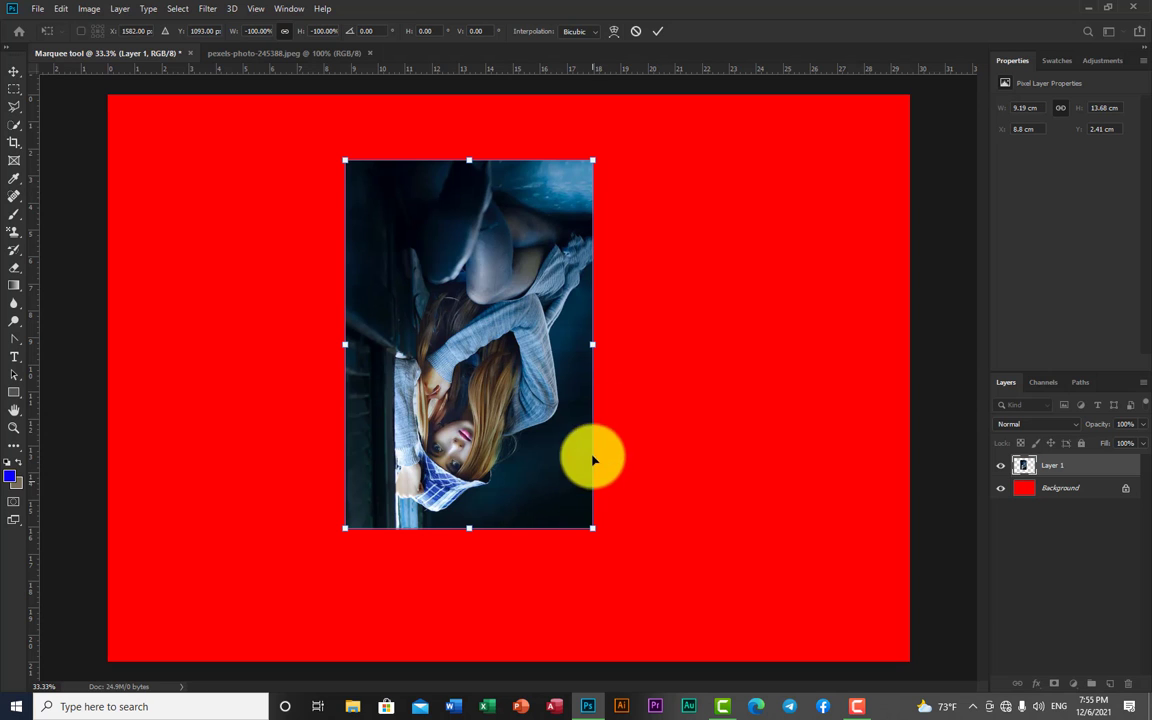
{"action": "right_click", "coordinate": [496, 340]}
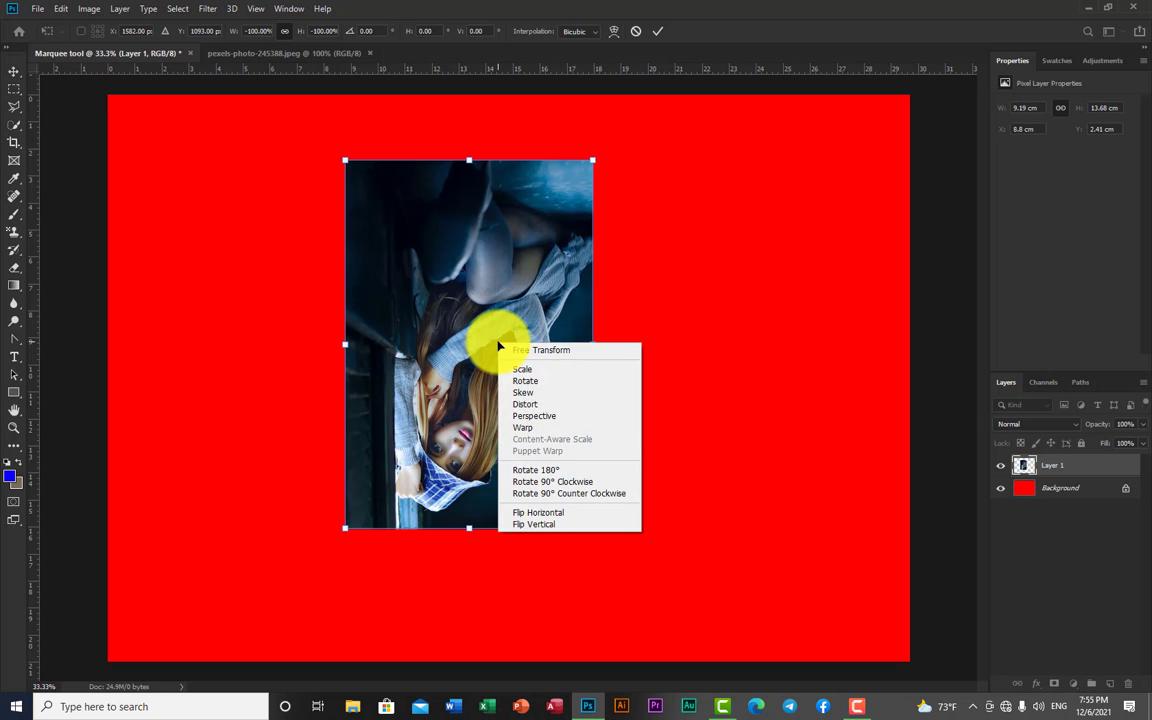
{"action": "left_click", "coordinate": [548, 486]}
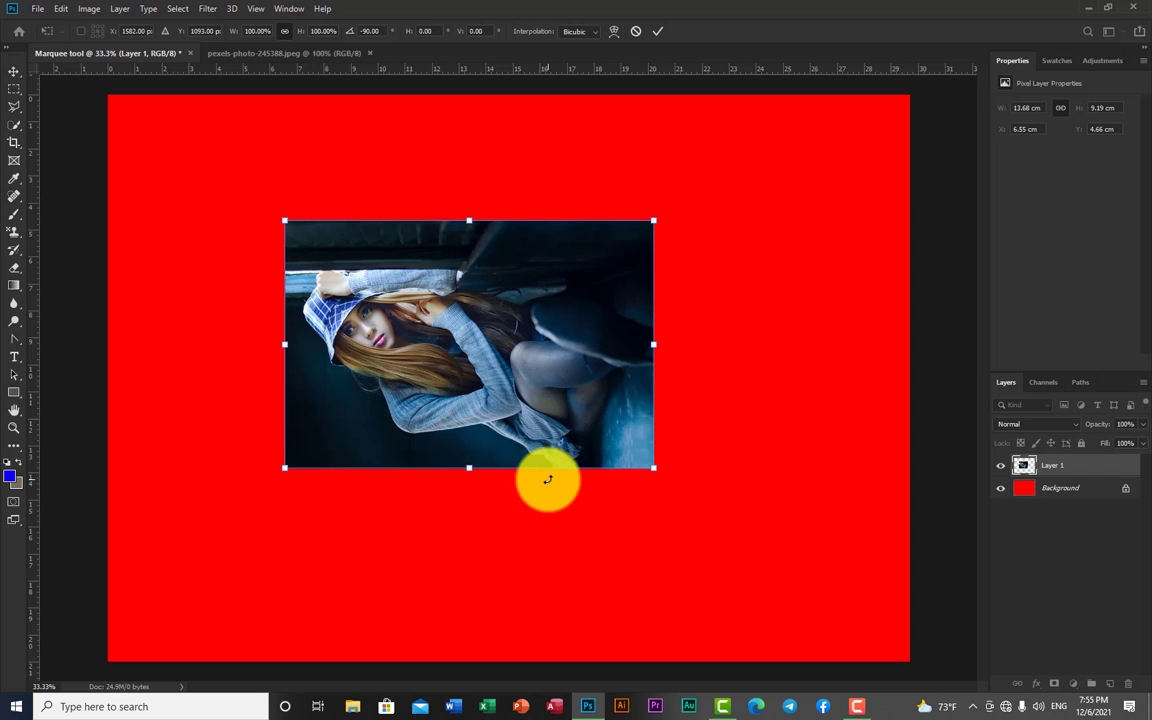
{"action": "right_click", "coordinate": [466, 346]}
{"action": "left_click", "coordinate": [524, 488]}
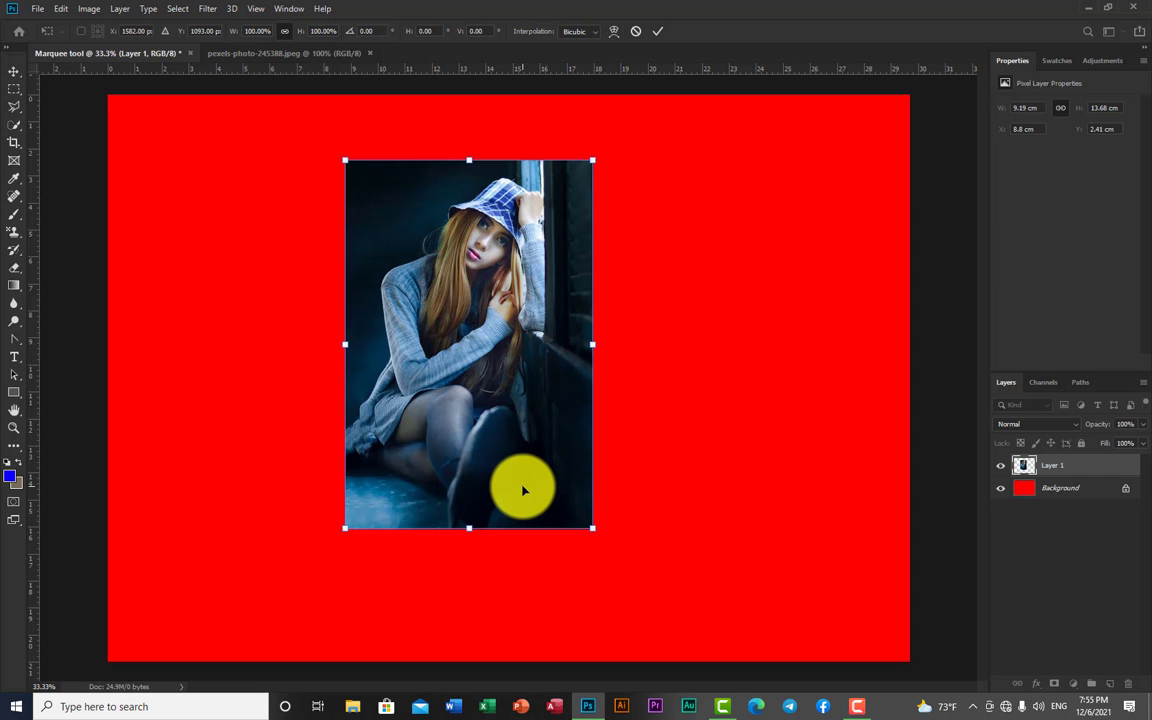
Rotate the photo layer 90° counter-clockwise twice so it stands upside down, and apply the transform.
{"action": "right_click", "coordinate": [452, 287]}
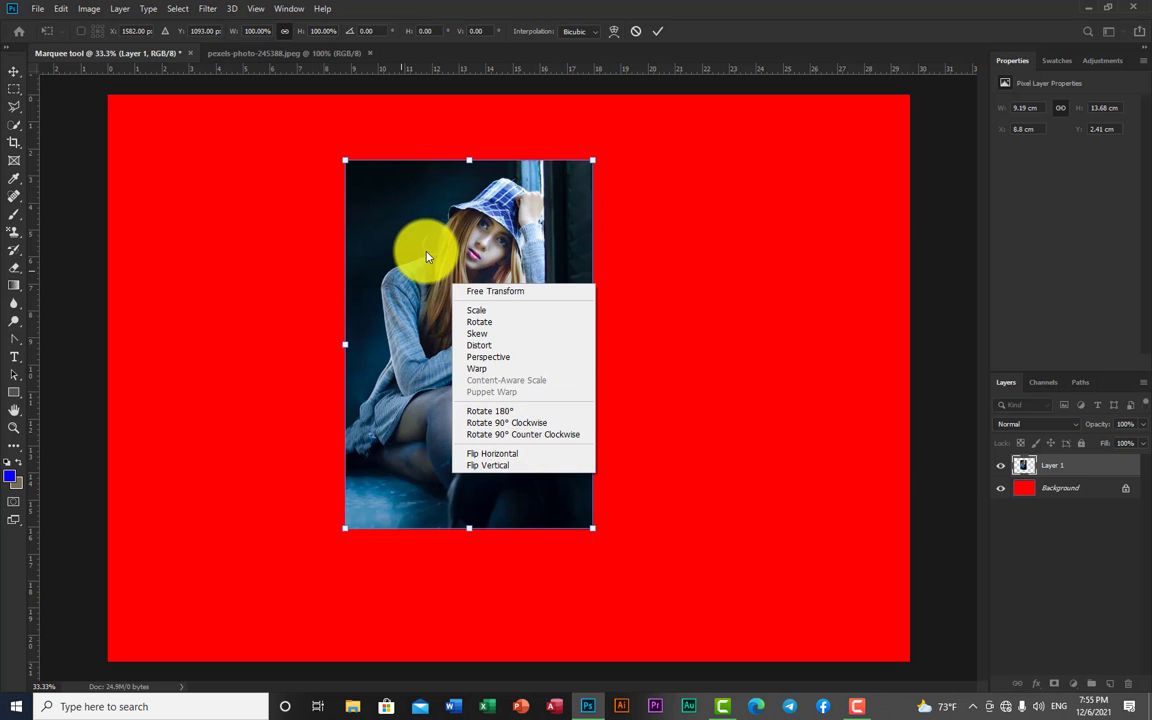
{"action": "left_click", "coordinate": [503, 434]}
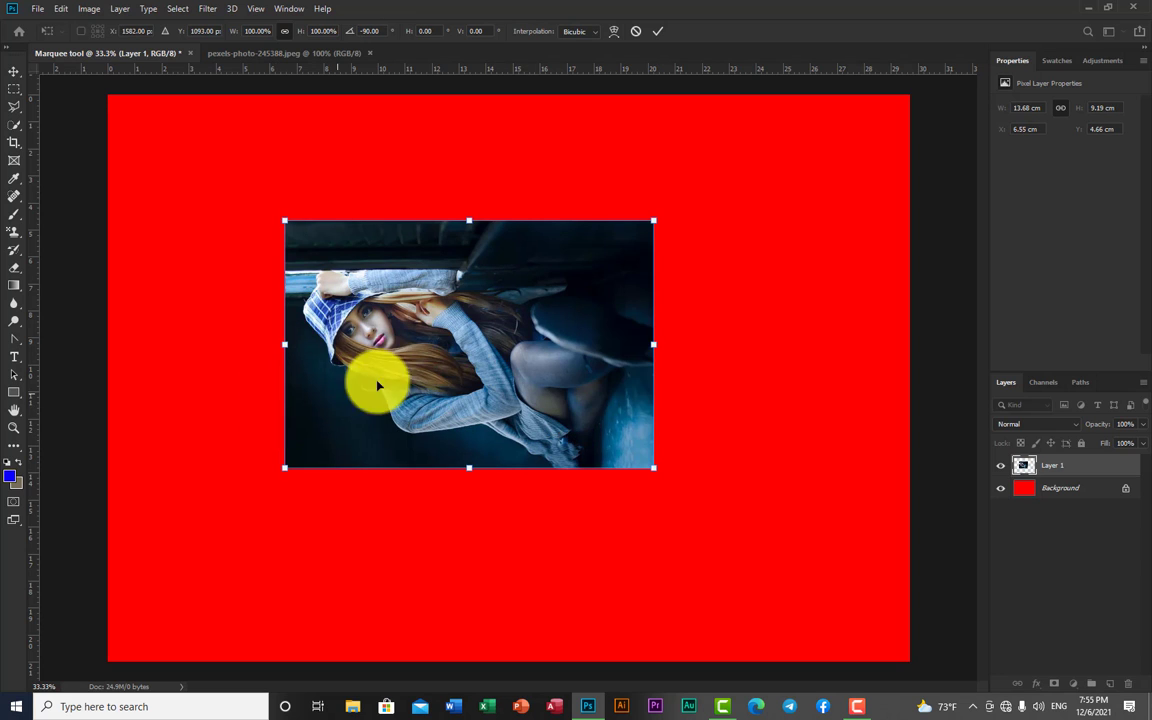
{"action": "right_click", "coordinate": [477, 329]}
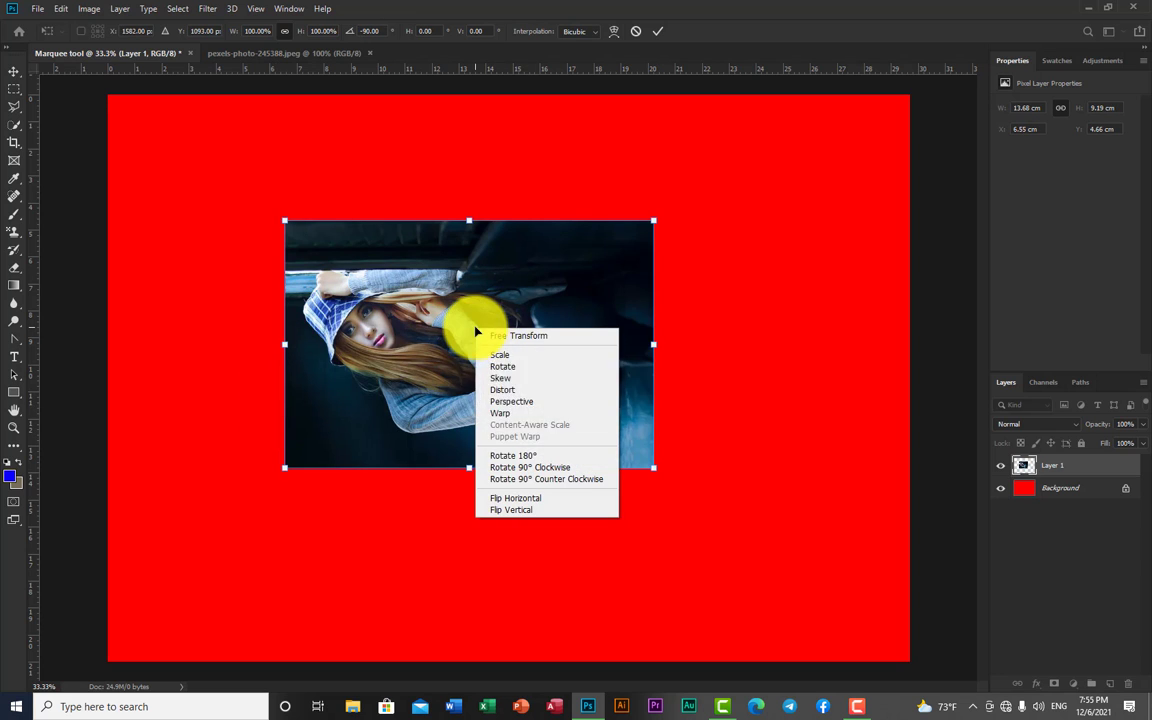
{"action": "left_click", "coordinate": [522, 478]}
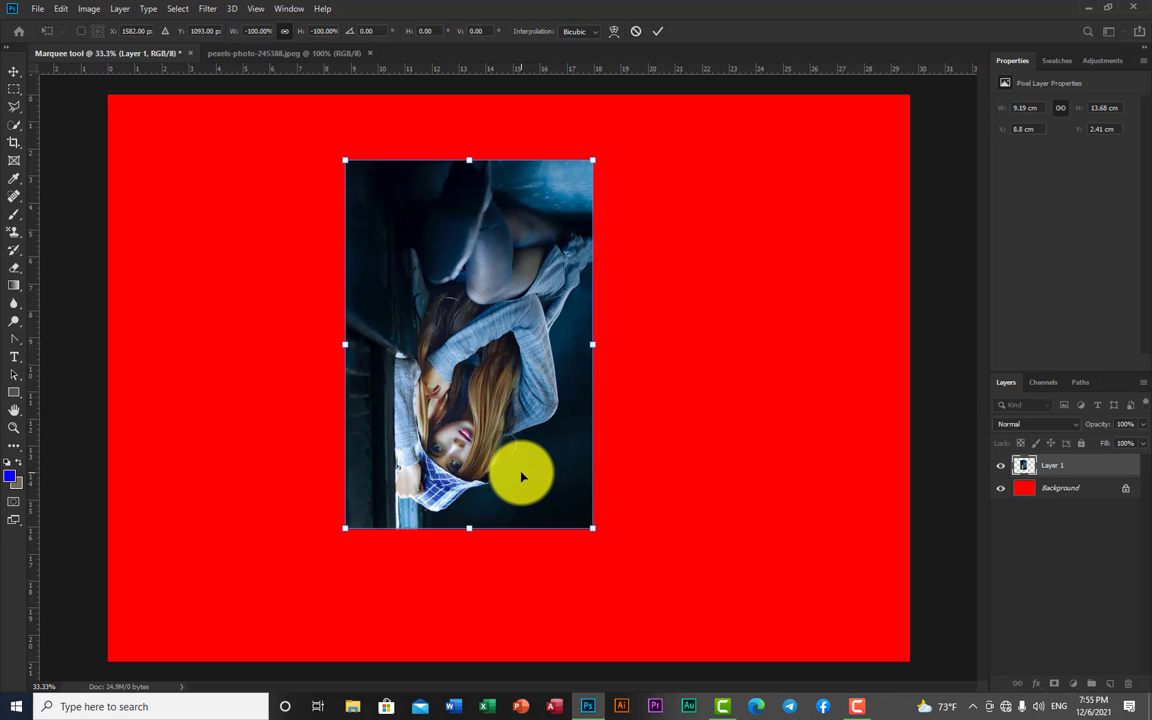
{"action": "left_click", "coordinate": [658, 31]}
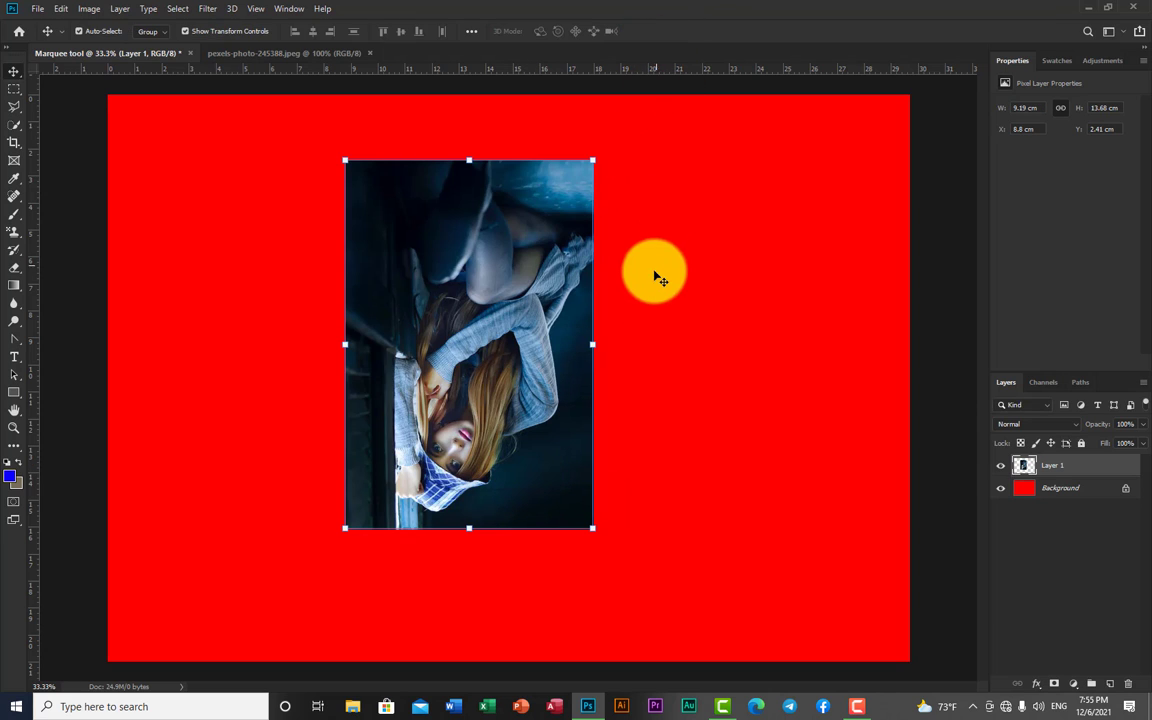
Move the photo layer slightly down to about X 8.6 cm, Y 3.7 cm and reselect Layer 1.
{"action": "left_click_drag", "start_coordinate": [460, 304], "coordinate": [455, 337]}
{"action": "left_click", "coordinate": [617, 307]}
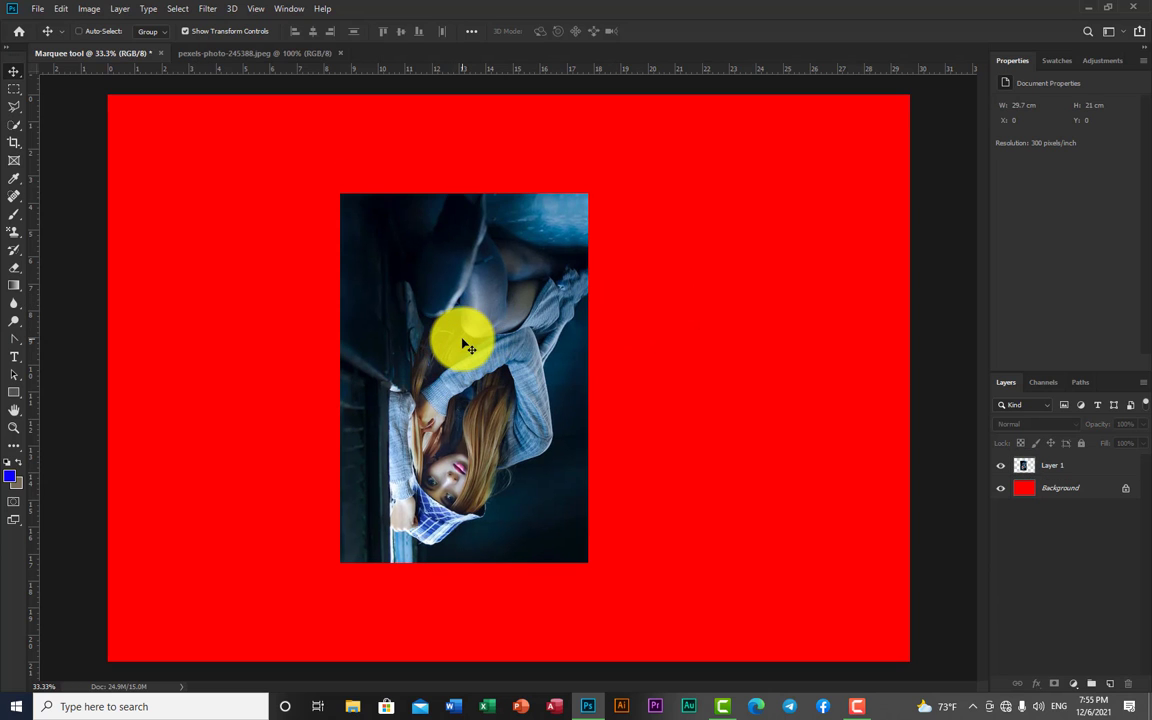
{"action": "left_click", "coordinate": [1070, 471]}
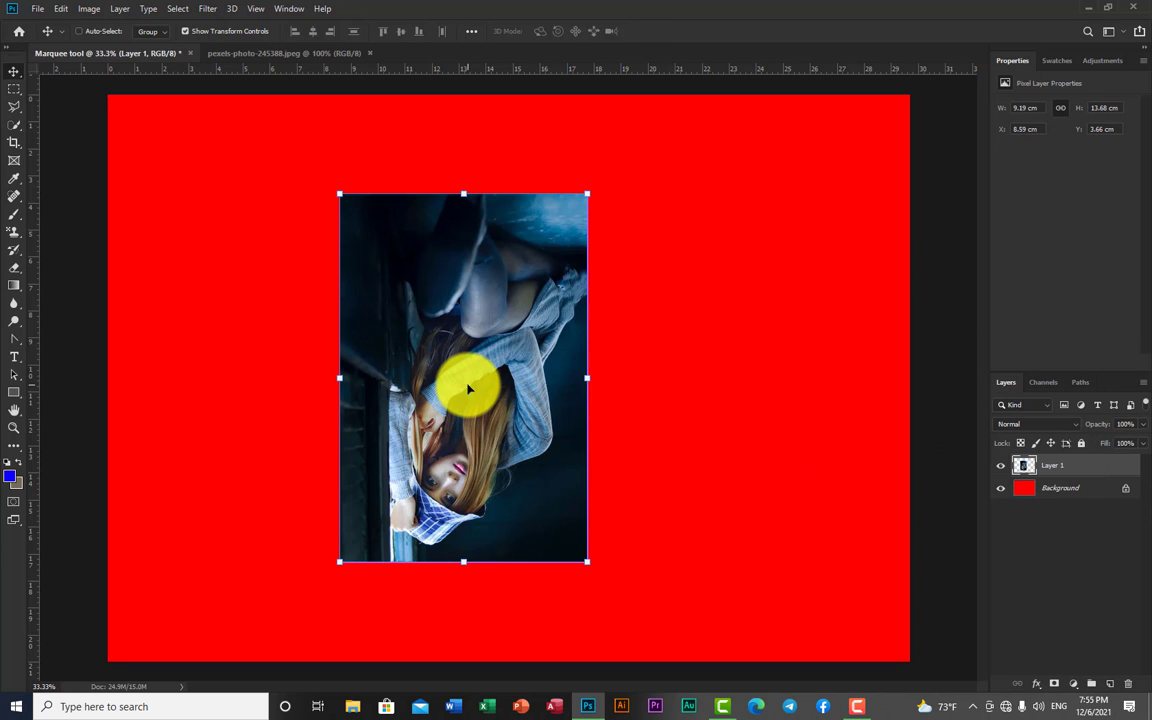
{"action": "key", "text": "ctrl+t"}
{"action": "right_click", "coordinate": [475, 312]}
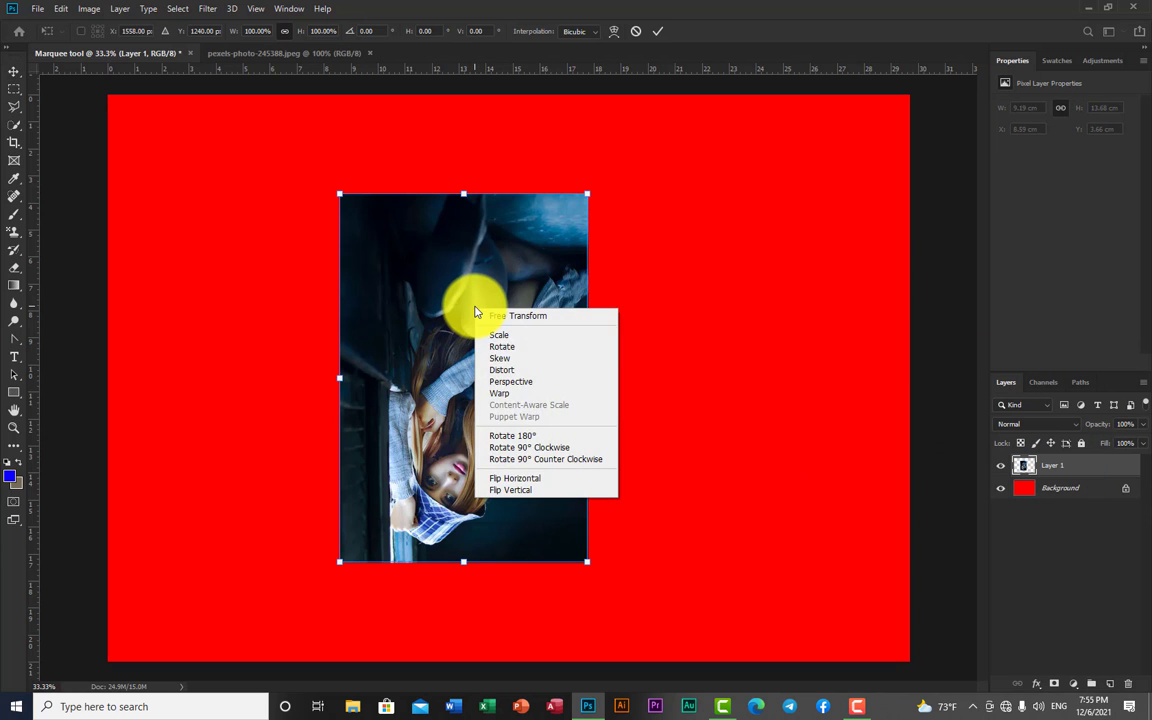
{"action": "left_click", "coordinate": [508, 485]}
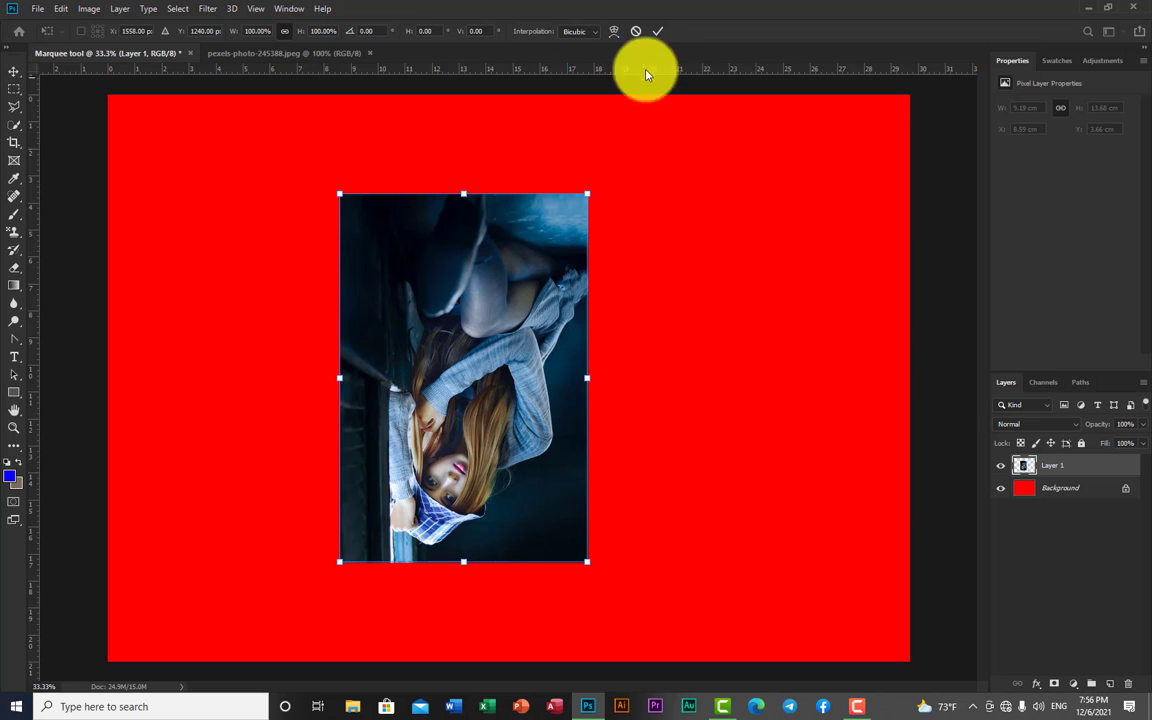
{"action": "left_click", "coordinate": [657, 33]}
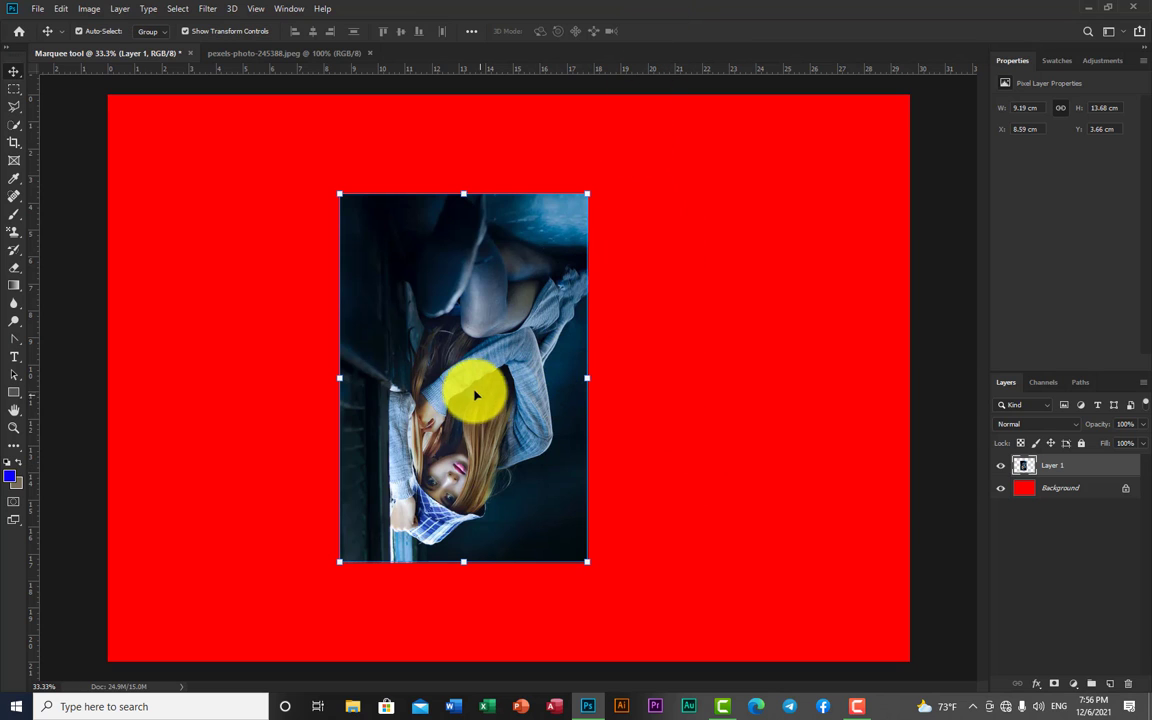
{"action": "right_click", "coordinate": [452, 340]}
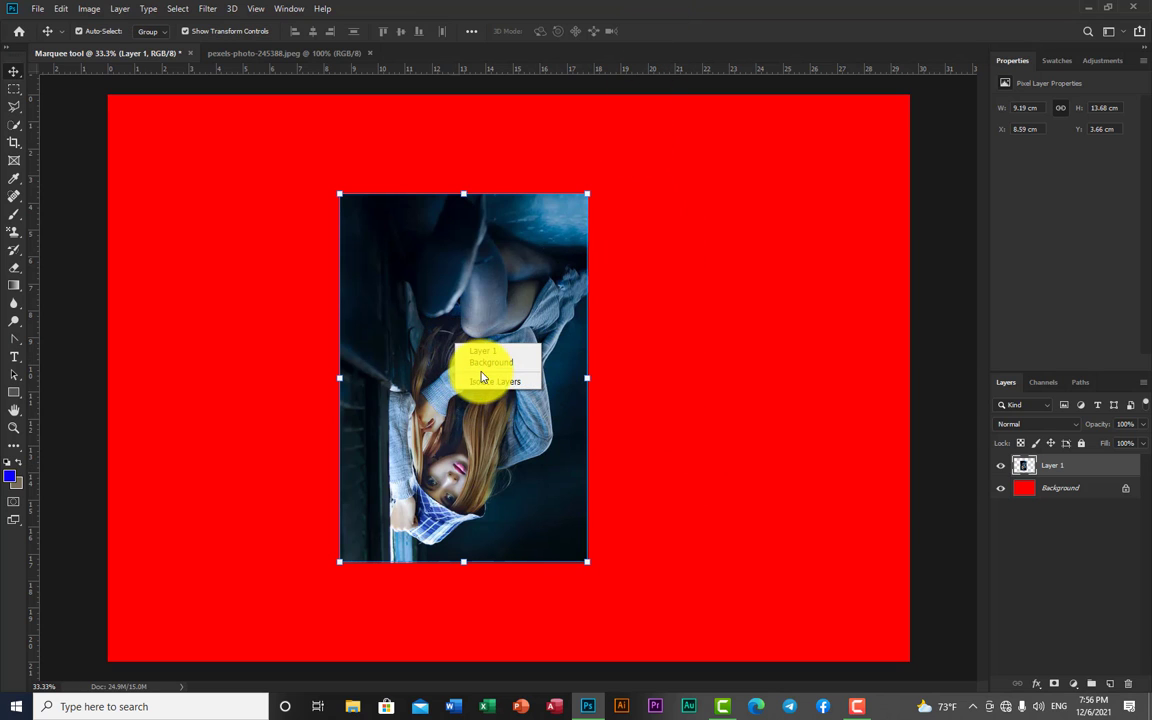
{"action": "left_click", "coordinate": [477, 314]}
Rotate the photo layer 90° counter-clockwise twice in Free Transform to stand it upright.
{"action": "key", "text": "ctrl+t"}
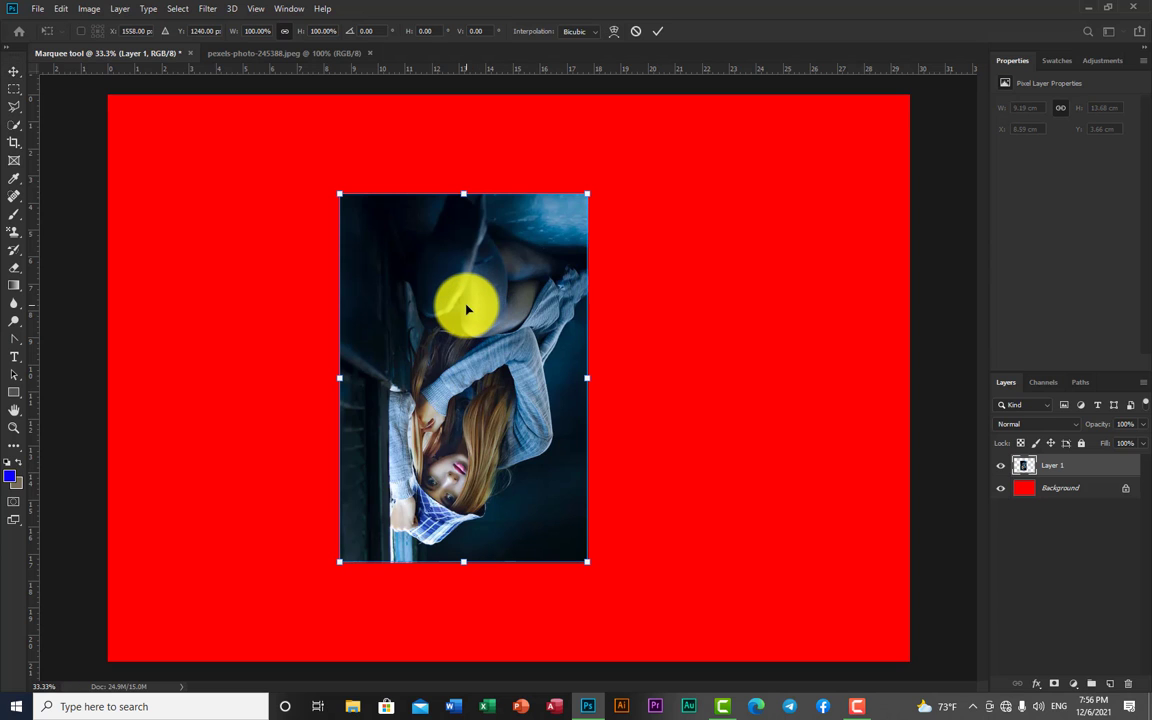
{"action": "right_click", "coordinate": [466, 306]}
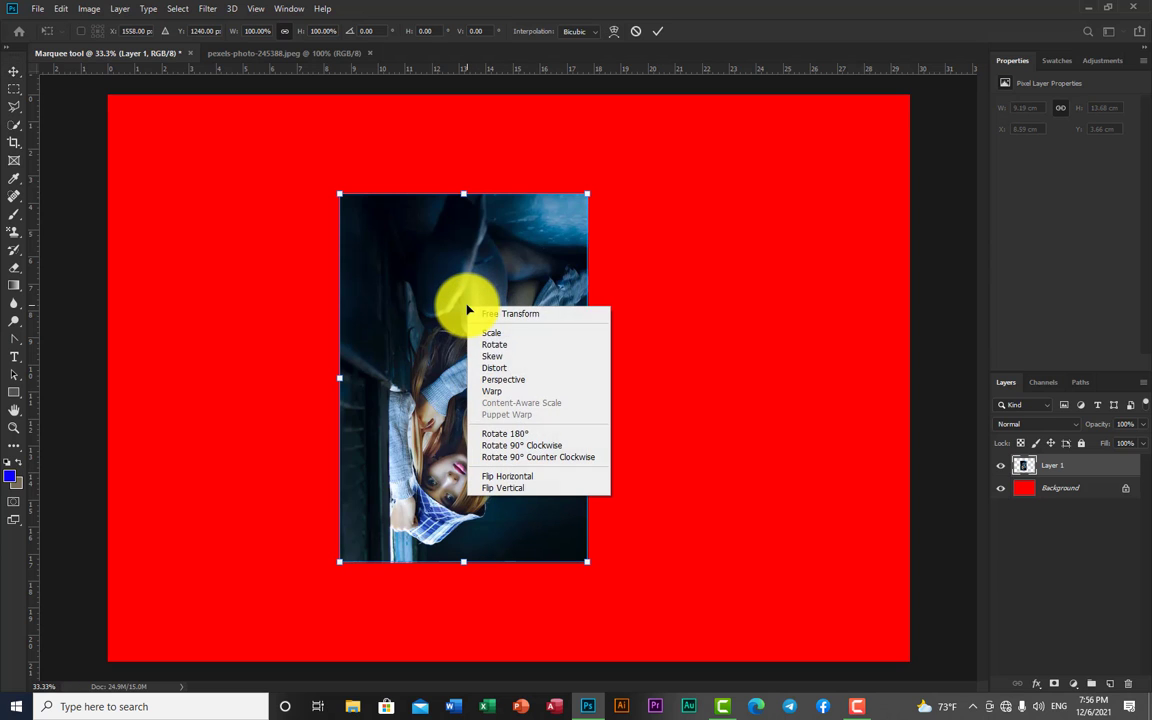
{"action": "left_click", "coordinate": [516, 458]}
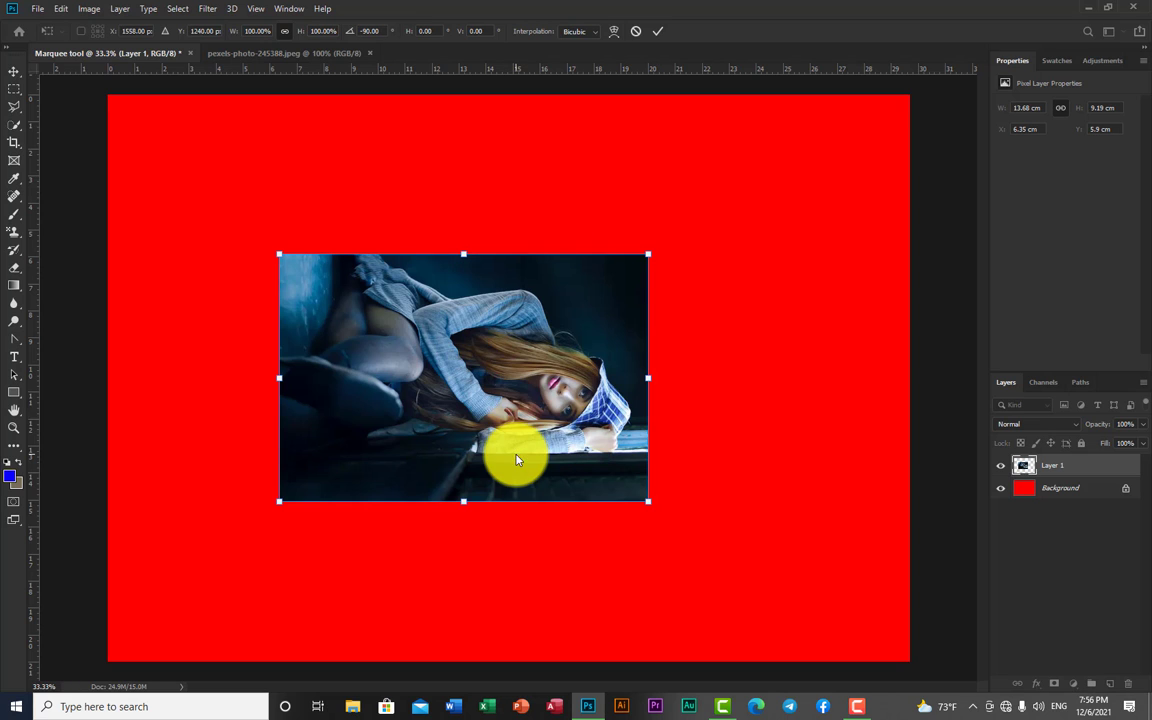
{"action": "right_click", "coordinate": [523, 400]}
{"action": "left_click", "coordinate": [586, 550]}
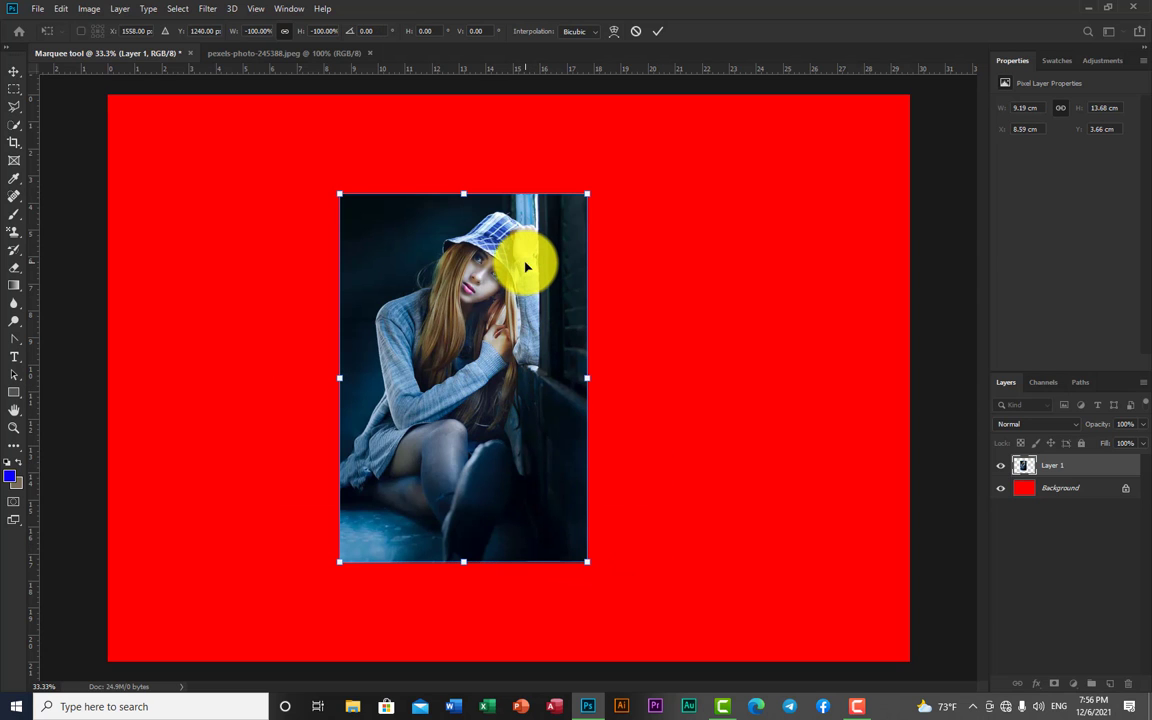
Flip the photo layer horizontally and flip it back with a second horizontal flip.
{"action": "right_click", "coordinate": [468, 284]}
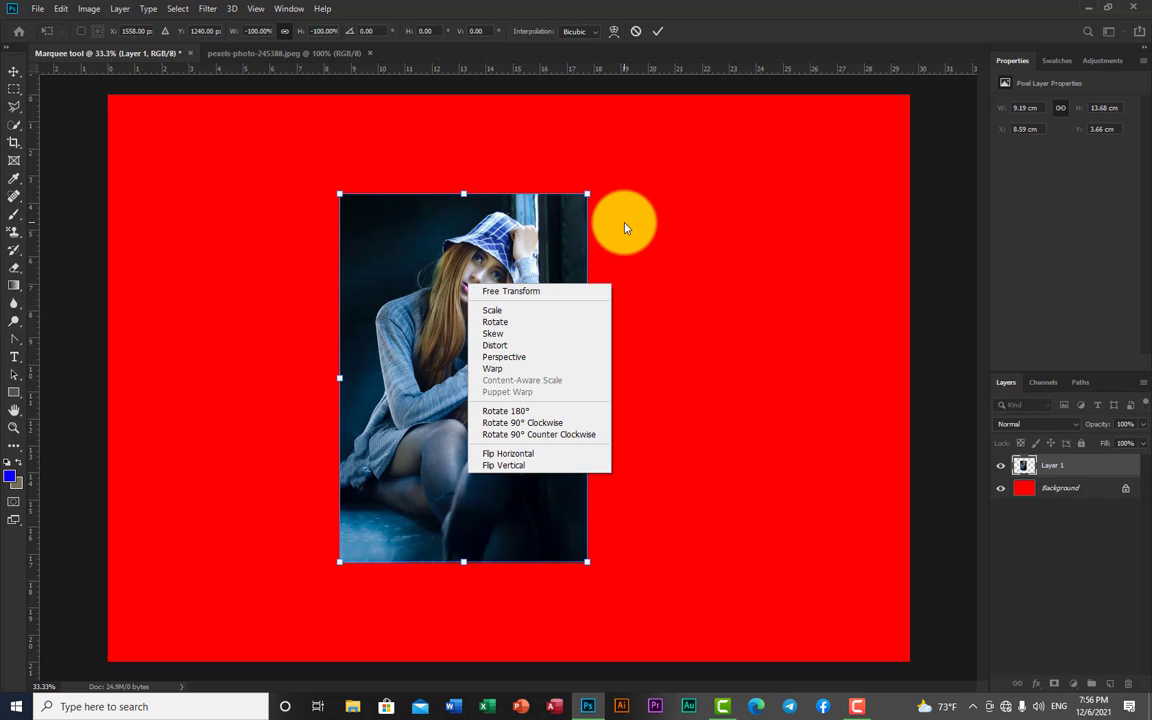
{"action": "left_click", "coordinate": [521, 461]}
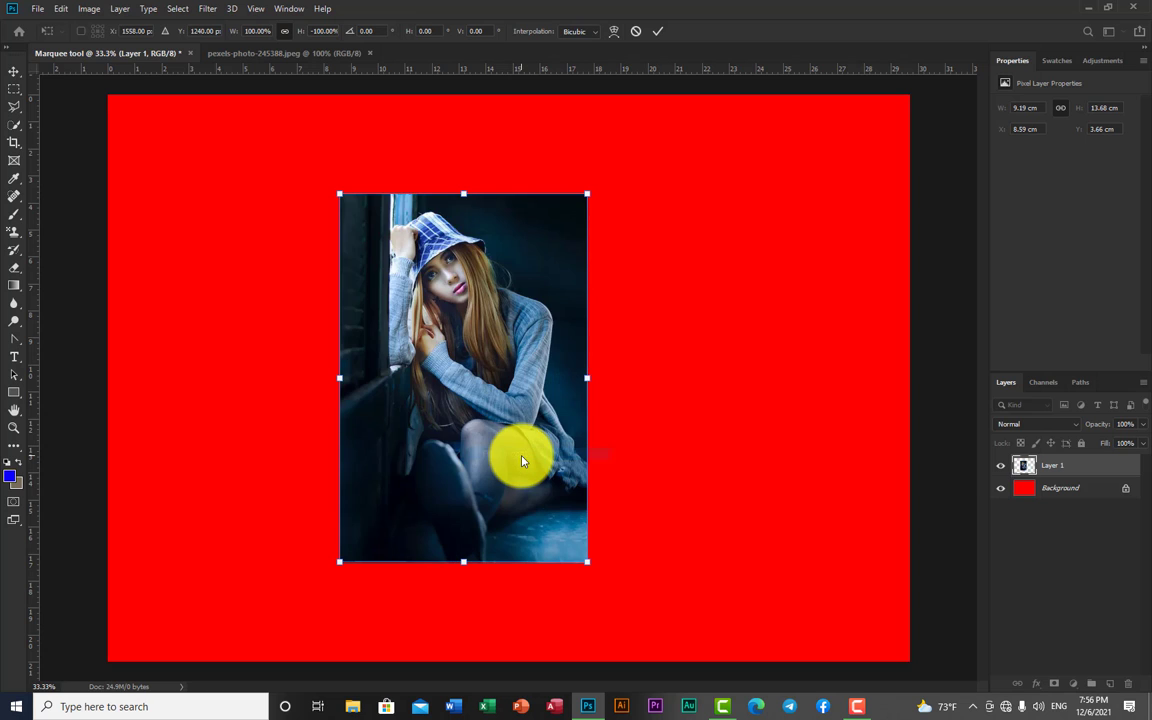
{"action": "right_click", "coordinate": [455, 337]}
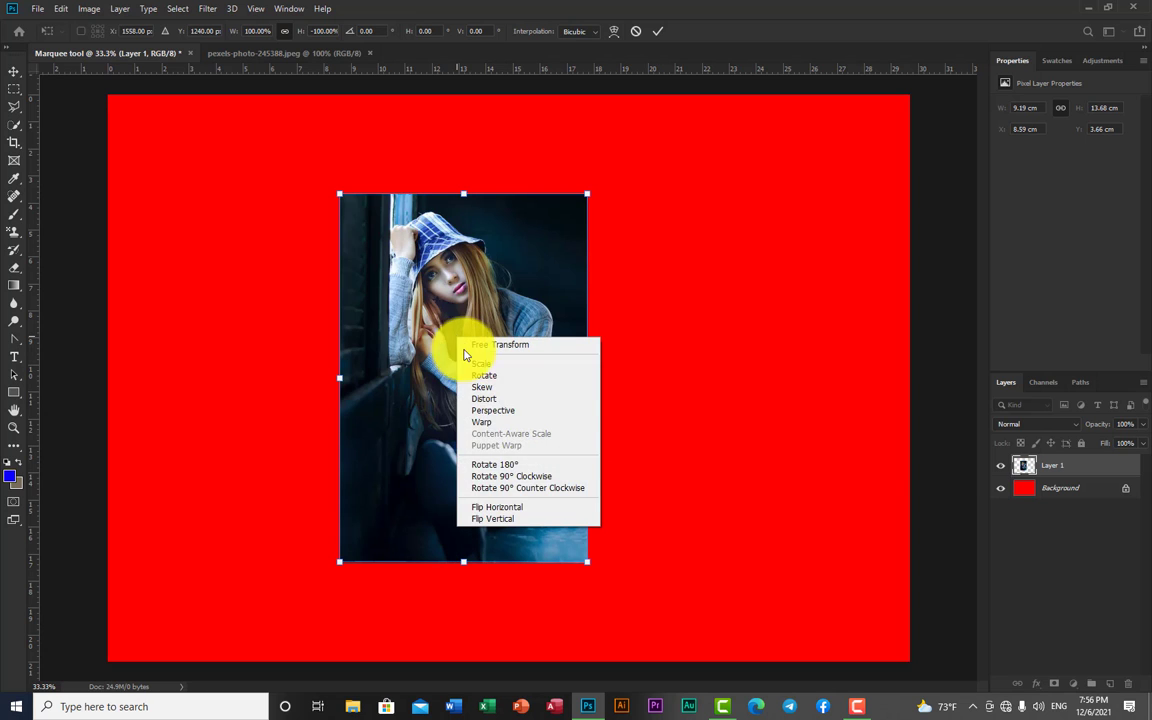
{"action": "left_click", "coordinate": [519, 513]}
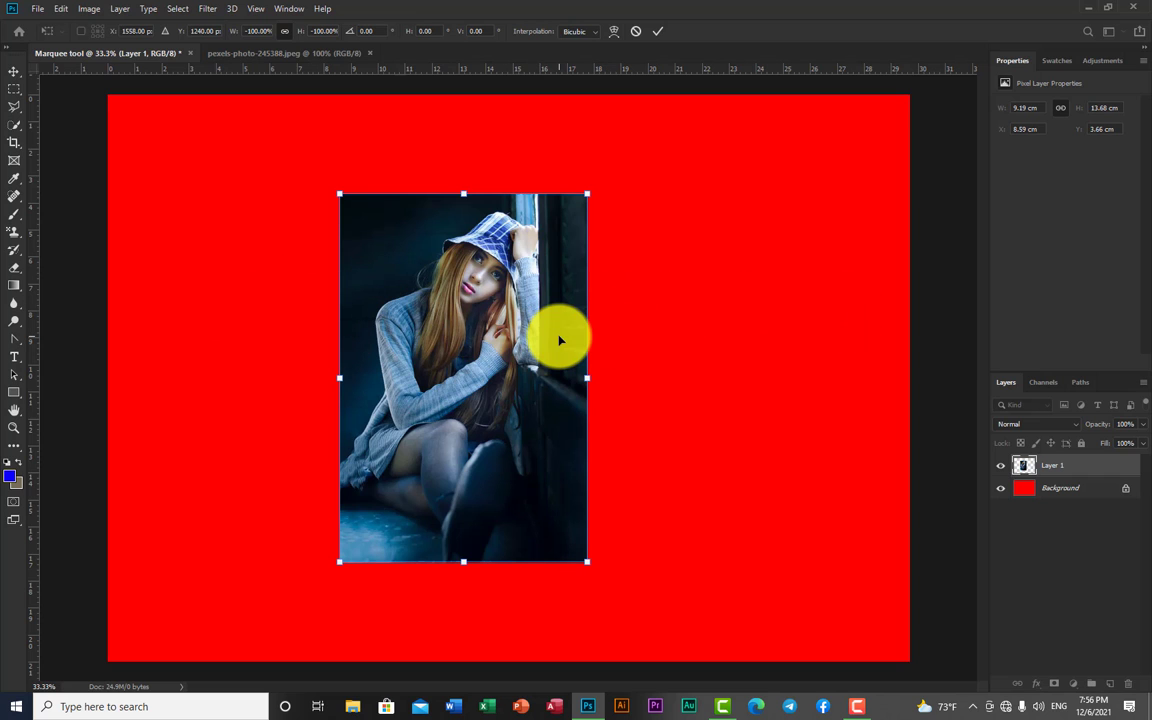
Flip the photo layer vertically and flip it back with a second vertical flip.
{"action": "right_click", "coordinate": [451, 300]}
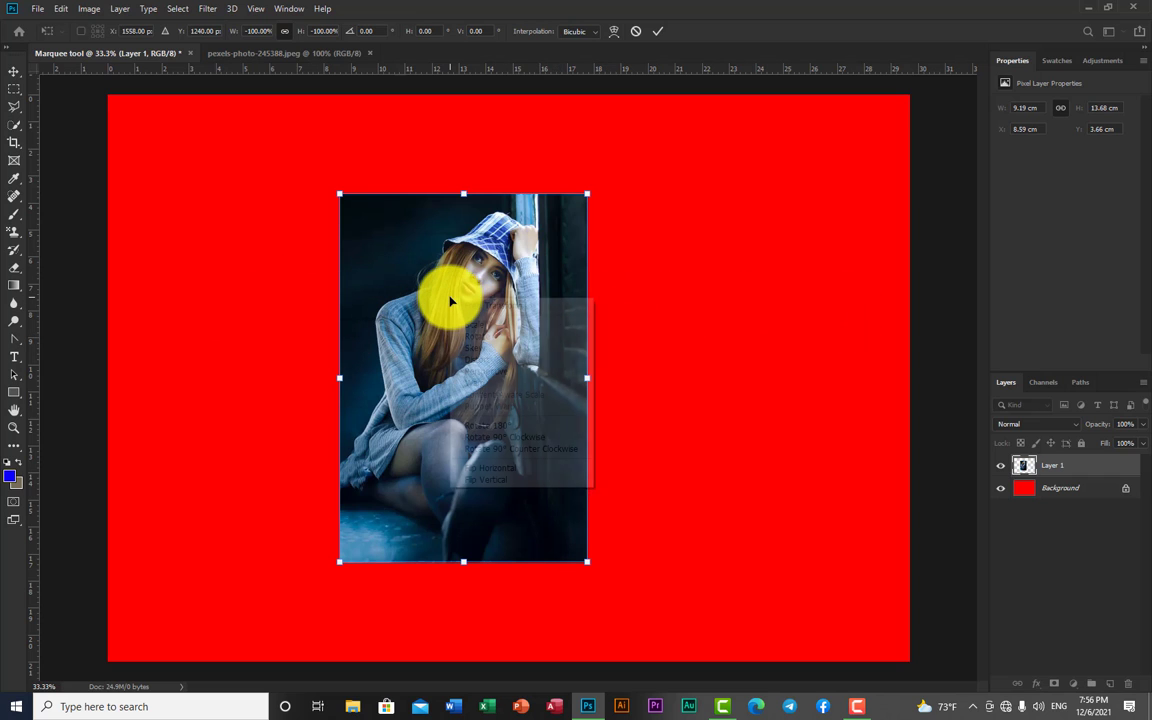
{"action": "left_click", "coordinate": [492, 480]}
{"action": "right_click", "coordinate": [468, 357]}
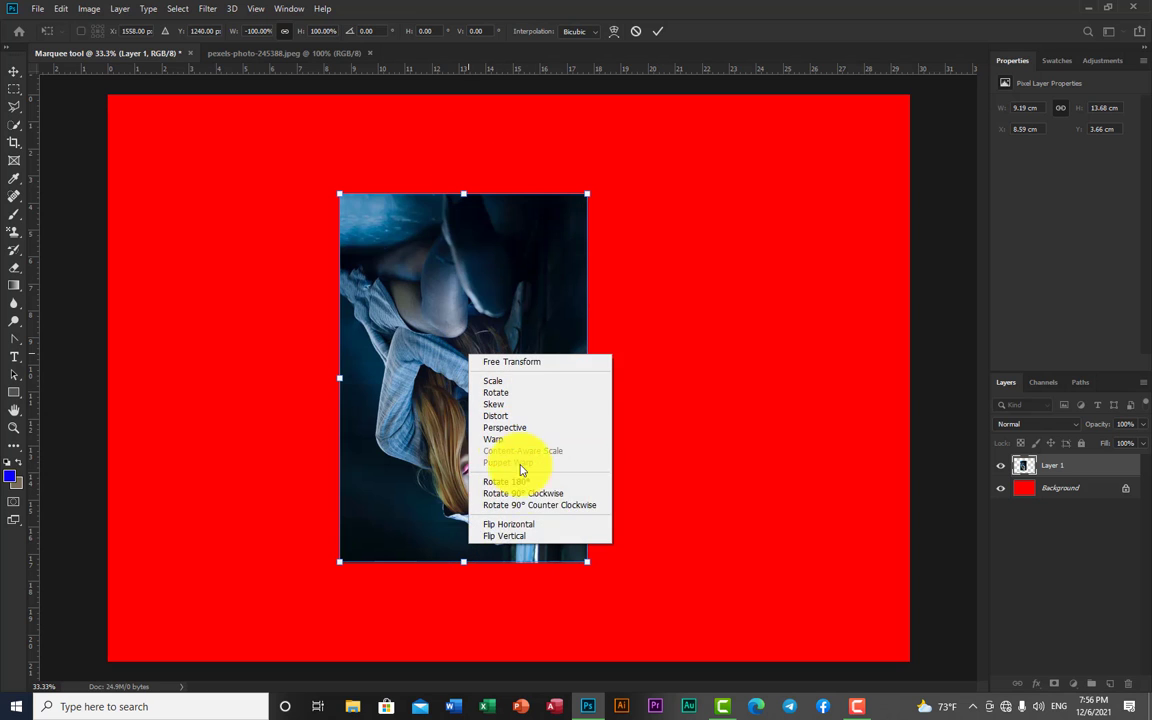
{"action": "left_click", "coordinate": [525, 536]}
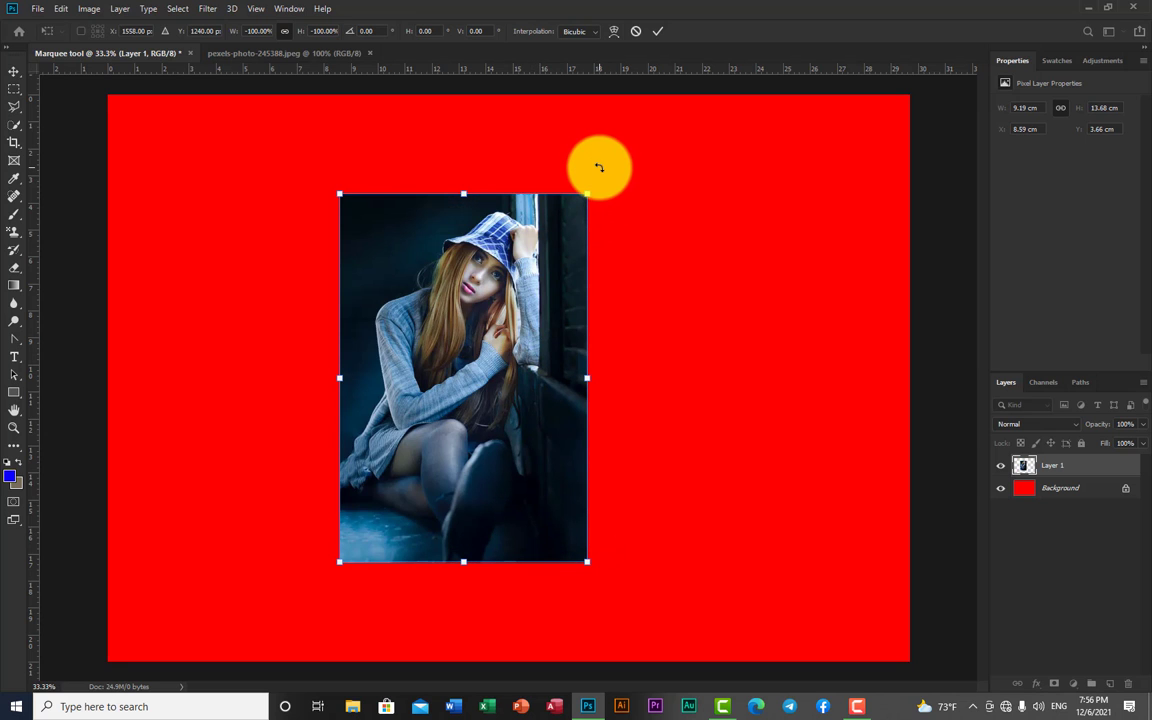
Try a freehand rotation of the photo layer, discard the transform and return the layer to X 8.8 cm, Y 2.41 cm.
{"action": "left_click_drag", "start_coordinate": [592, 165], "coordinate": [352, 578]}
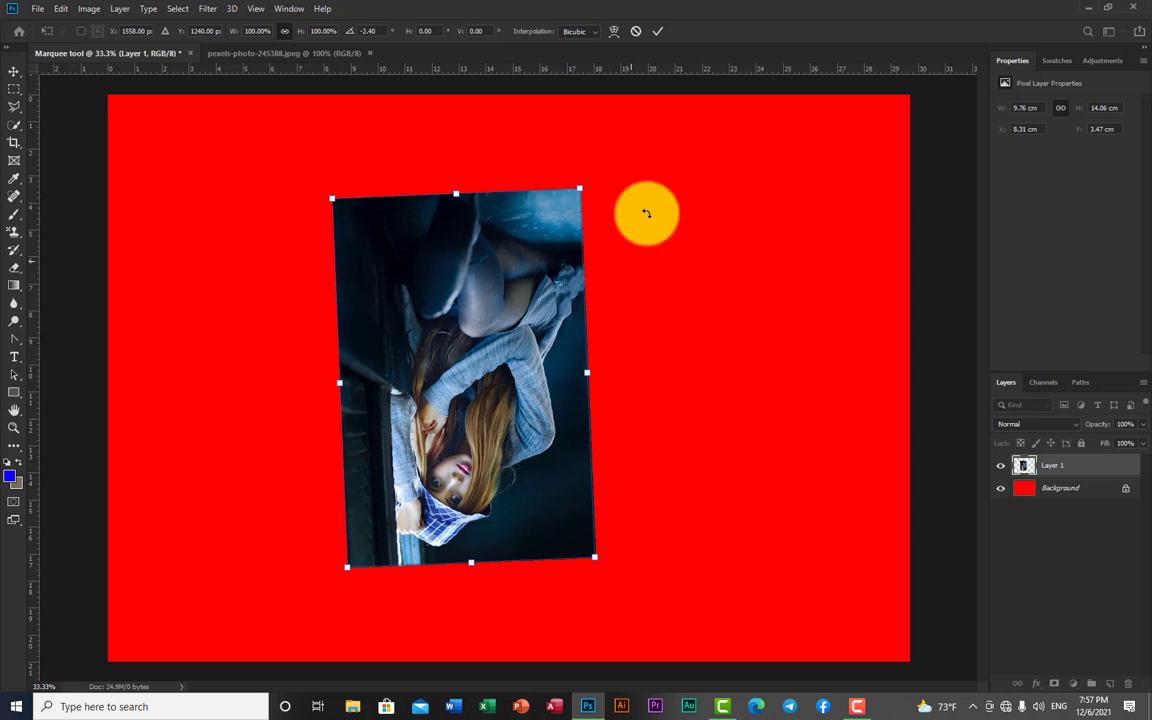
{"action": "left_click", "coordinate": [658, 31]}
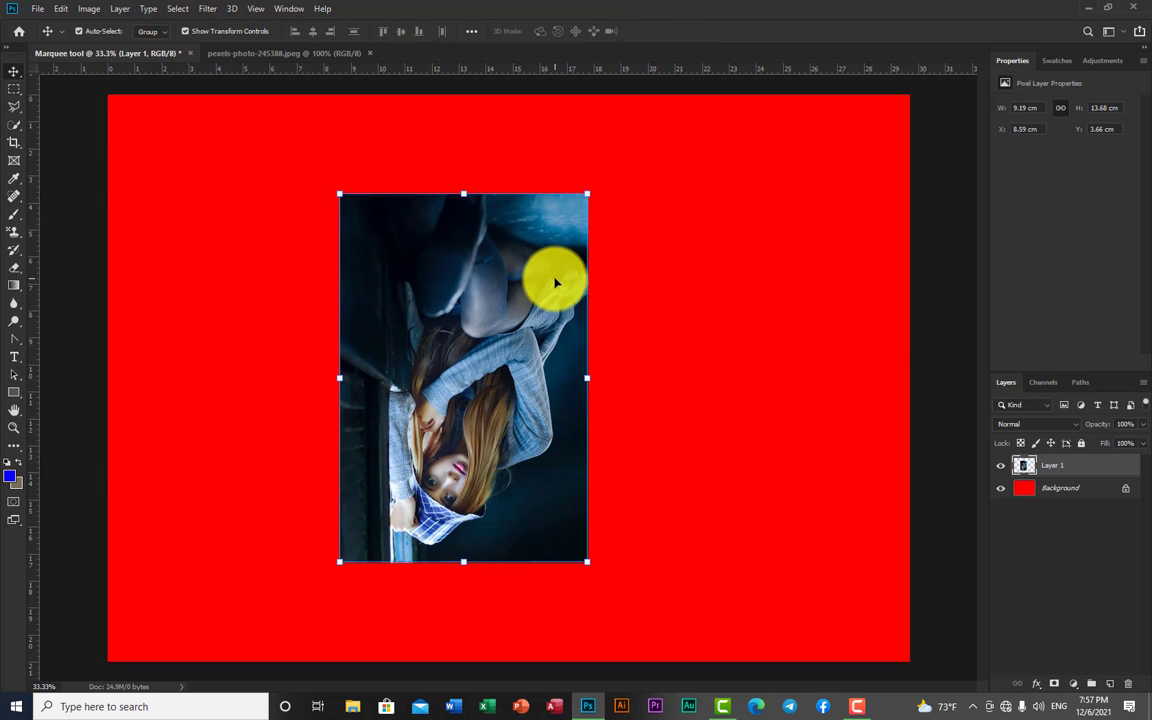
{"action": "left_click_drag", "start_coordinate": [552, 319], "coordinate": [558, 285]}
Flip the upside-down photo layer vertically in Free Transform and move it to about X 11.6 cm, Y 4.6 cm.
{"action": "right_click", "coordinate": [494, 297]}
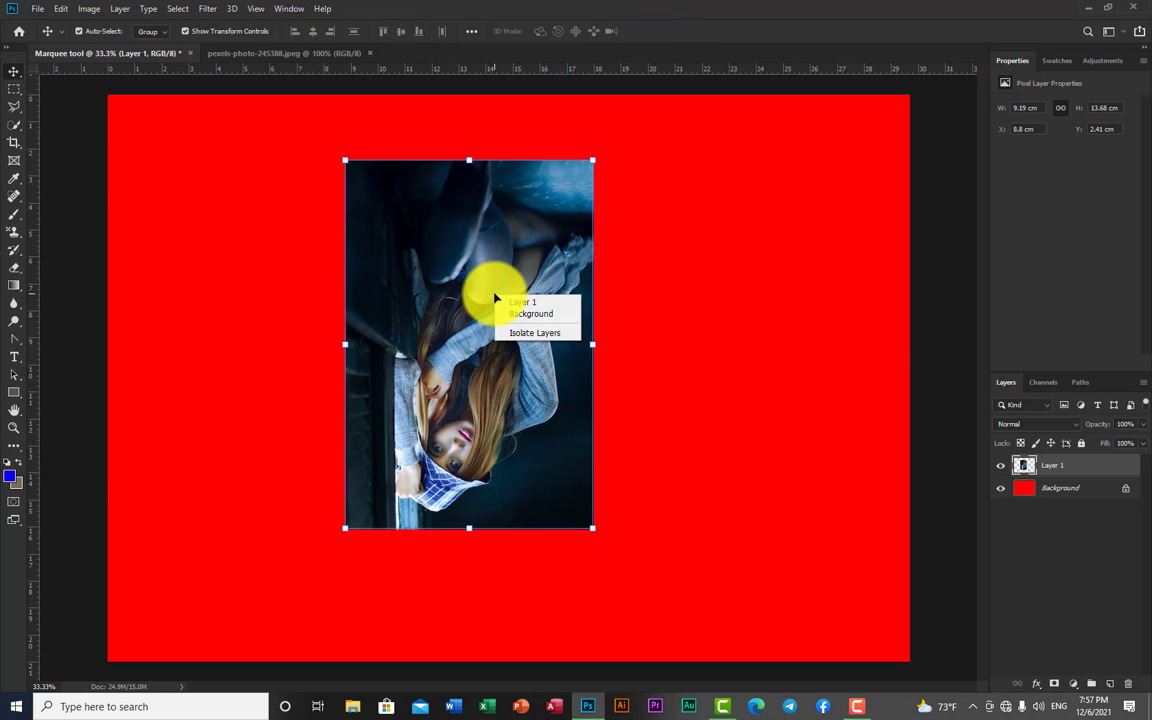
{"action": "left_click", "coordinate": [463, 288]}
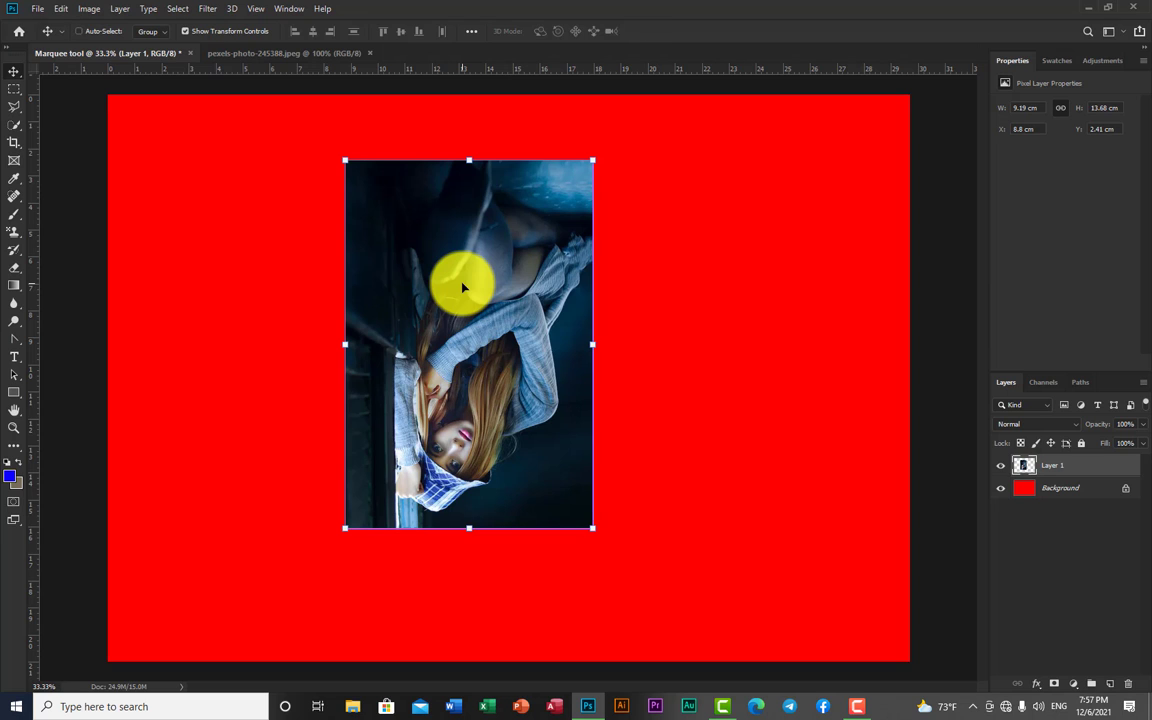
{"action": "key", "text": "ctrl+t"}
{"action": "right_click", "coordinate": [463, 287]}
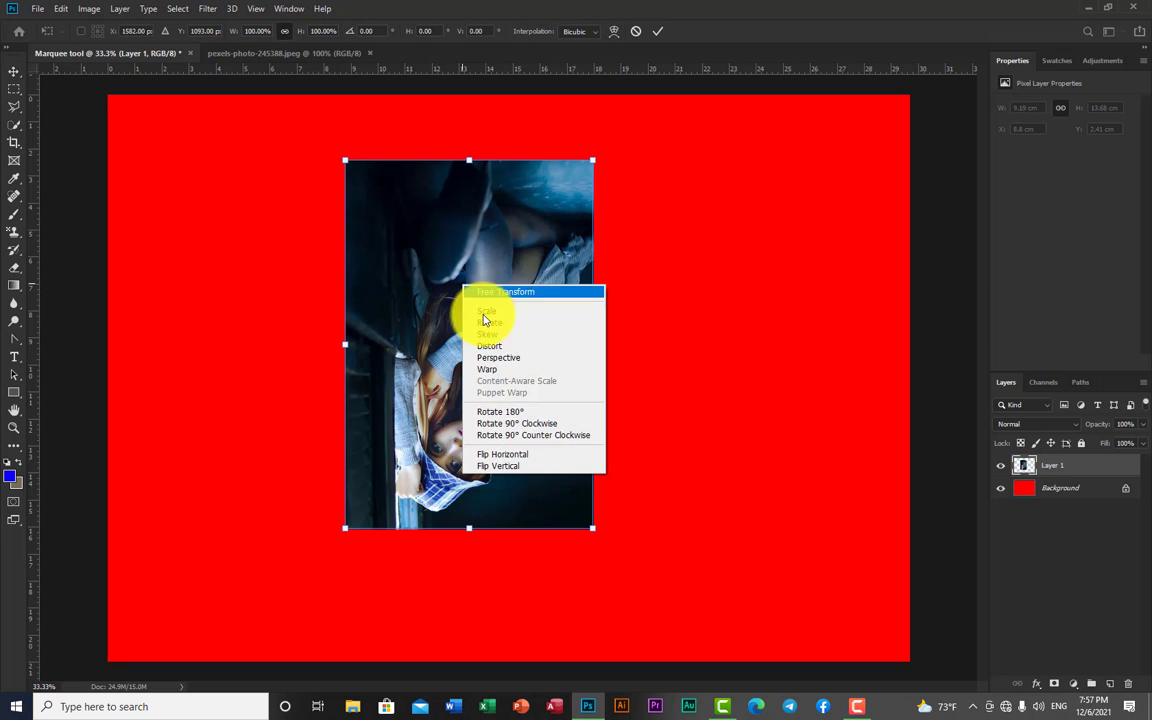
{"action": "left_click", "coordinate": [518, 466]}
{"action": "left_click_drag", "start_coordinate": [472, 372], "coordinate": [547, 430]}
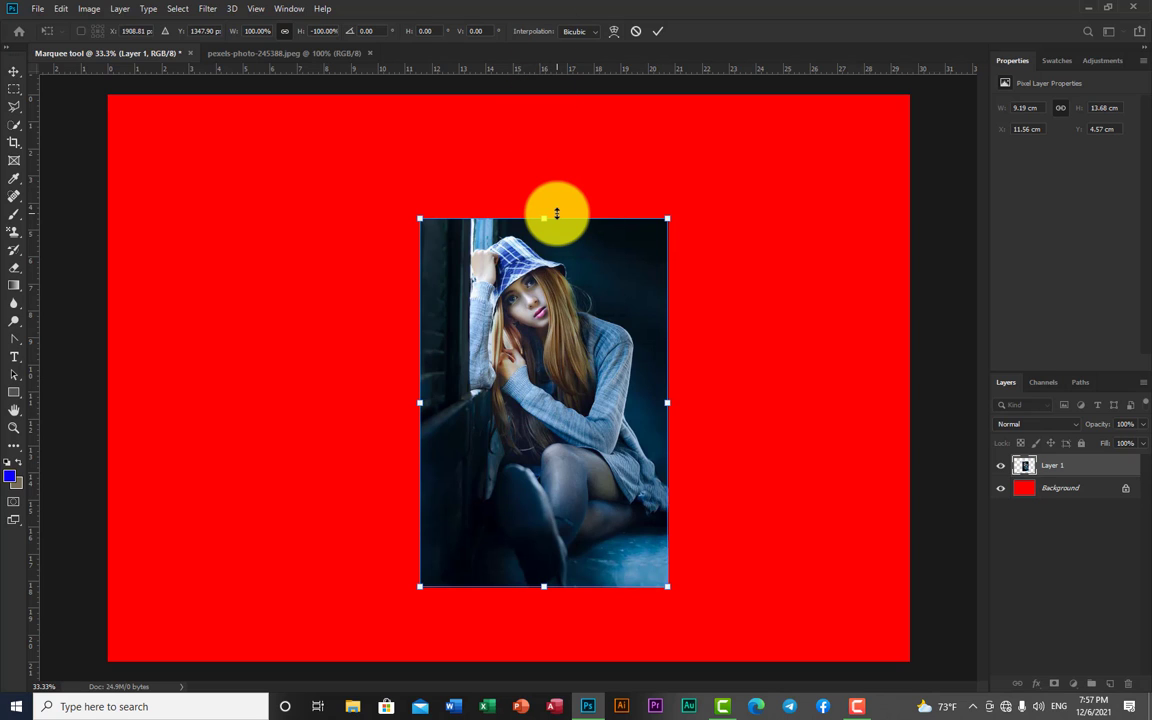